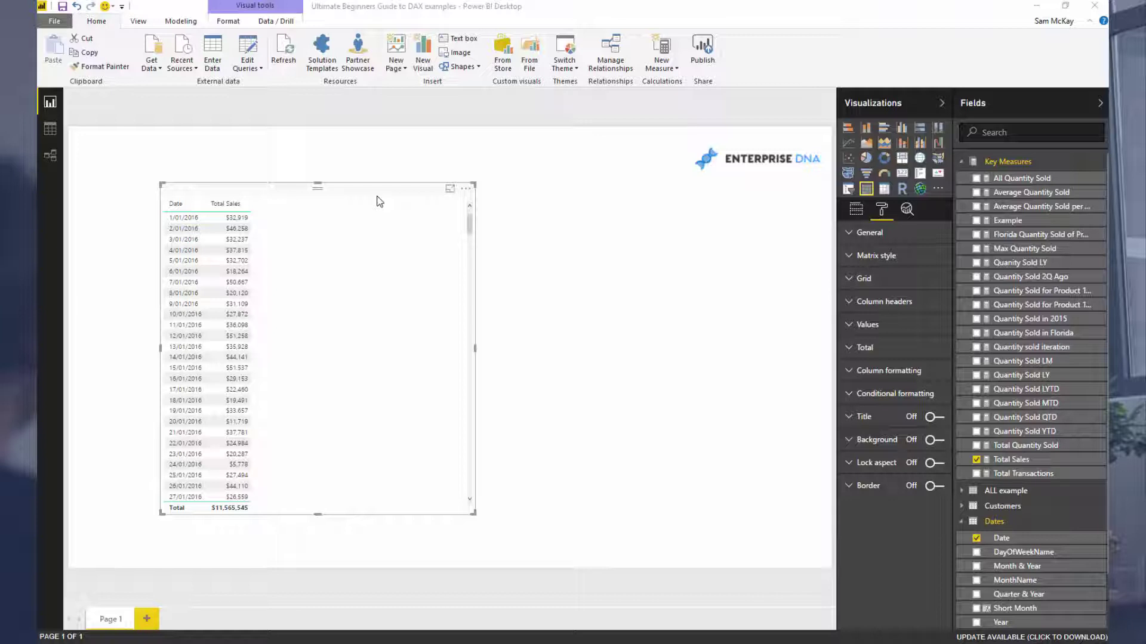
Reposition and shrink the table of dates and Total Sales, and display the Total Sales measure's formula.
left_click_drag(382, 199, 515, 204)
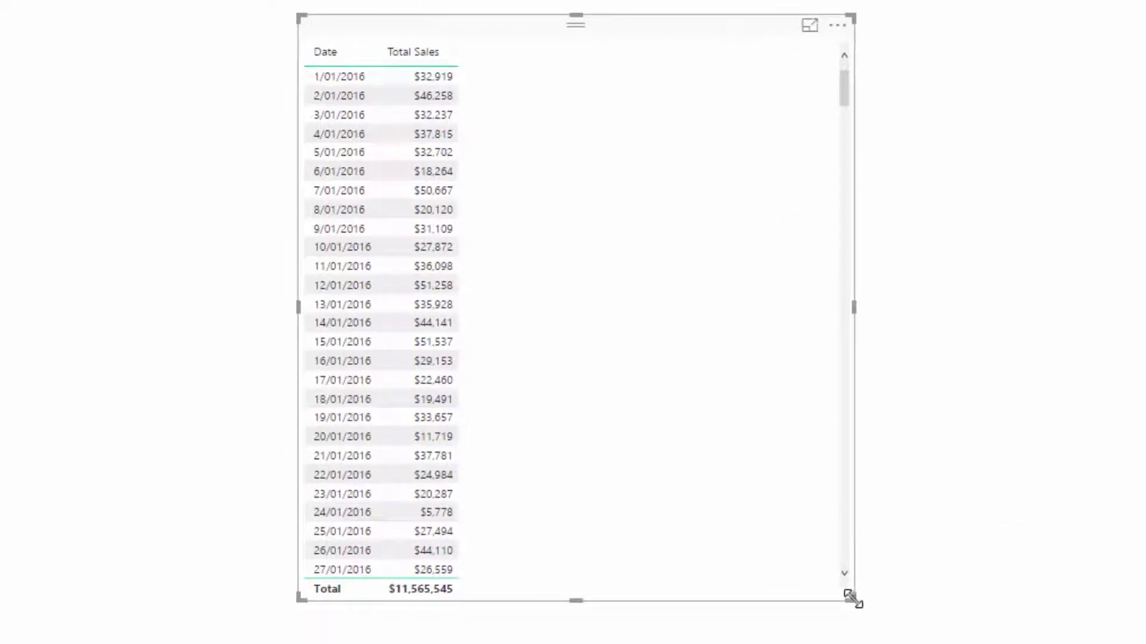
left_click_drag(853, 600, 815, 535)
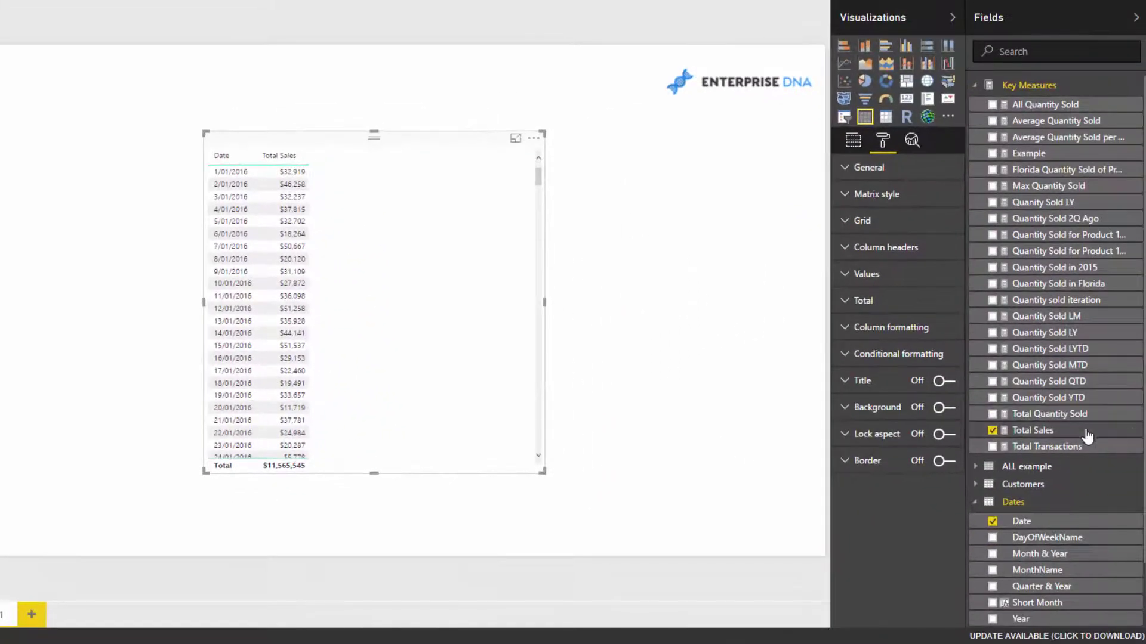
left_click(1086, 434)
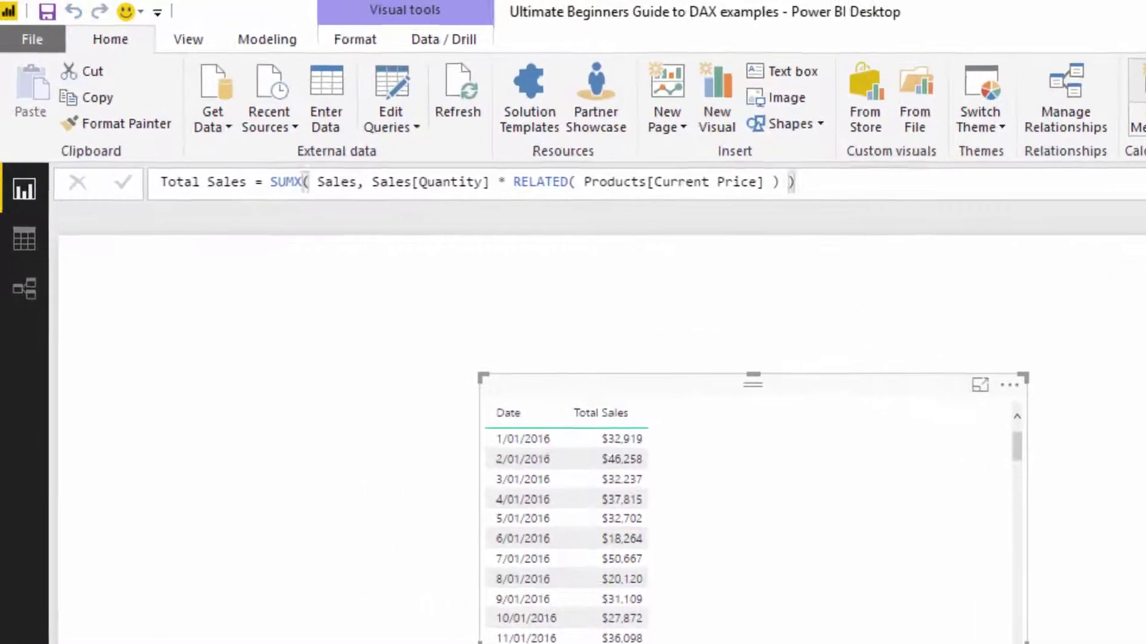
Start a new measure named Total Costs that uses SUMX over the Sales table.
left_click(1138, 107)
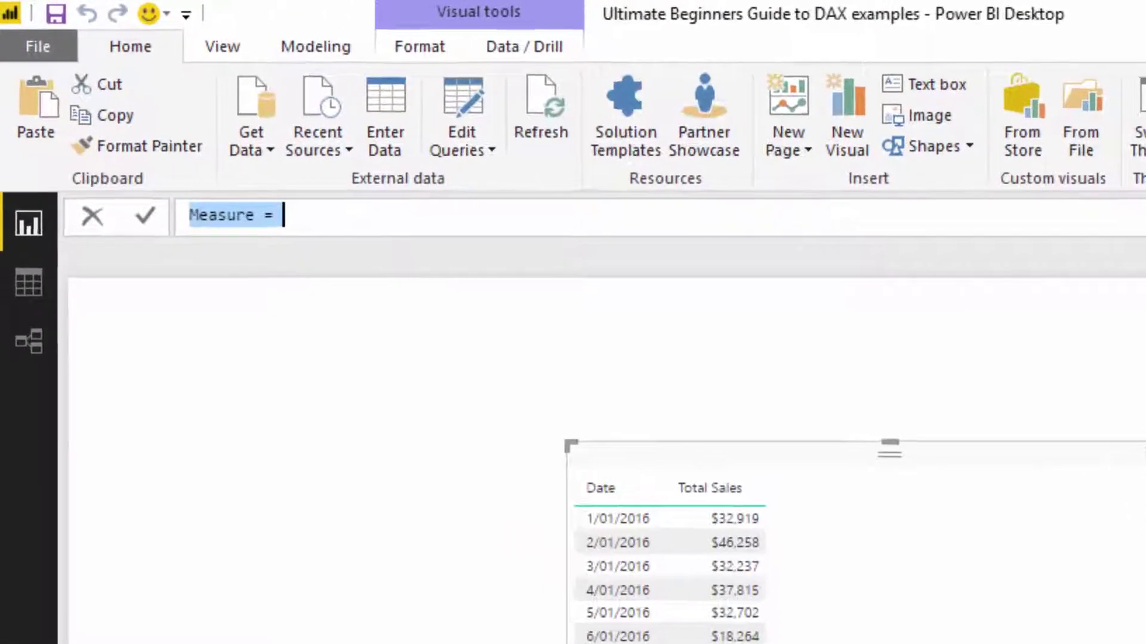
type("Total Costs = ")
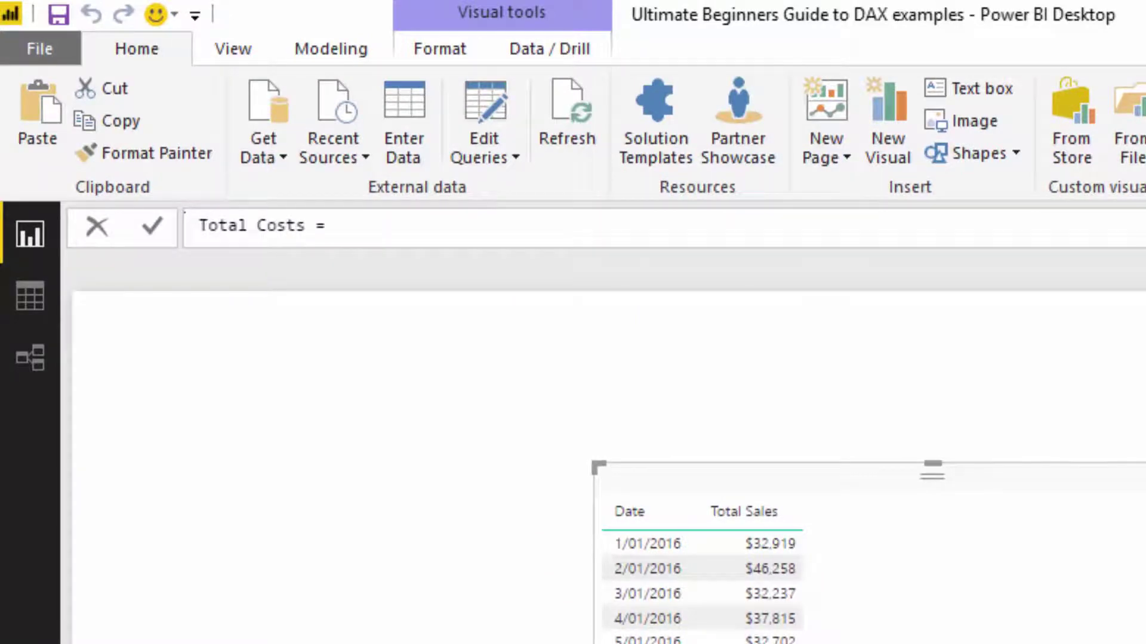
type("SUMX( ")
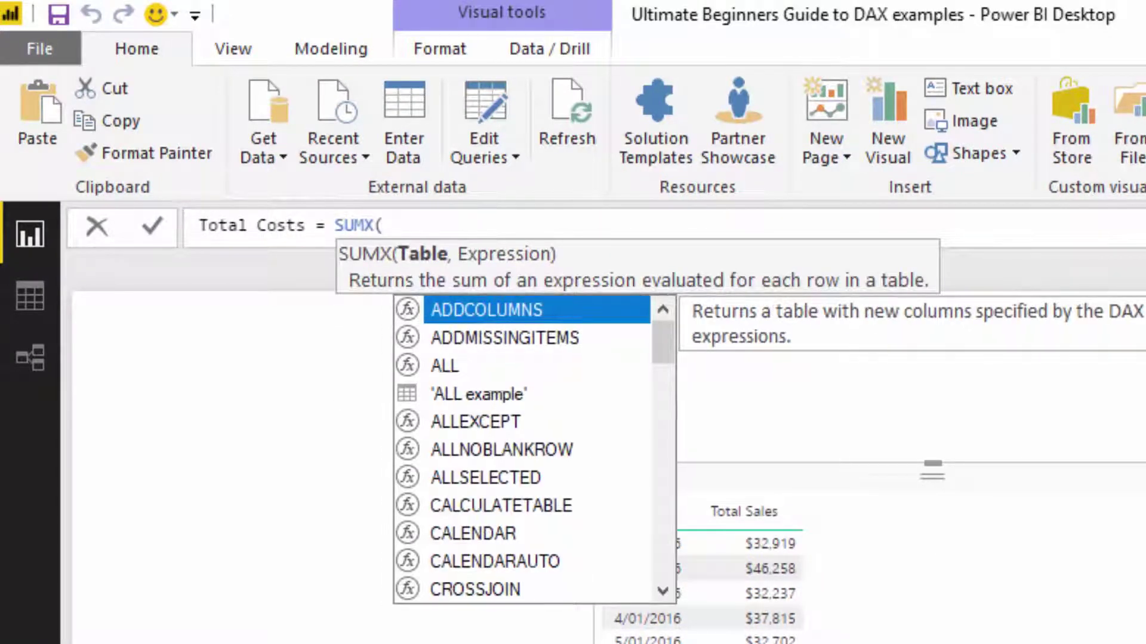
type("Sales")
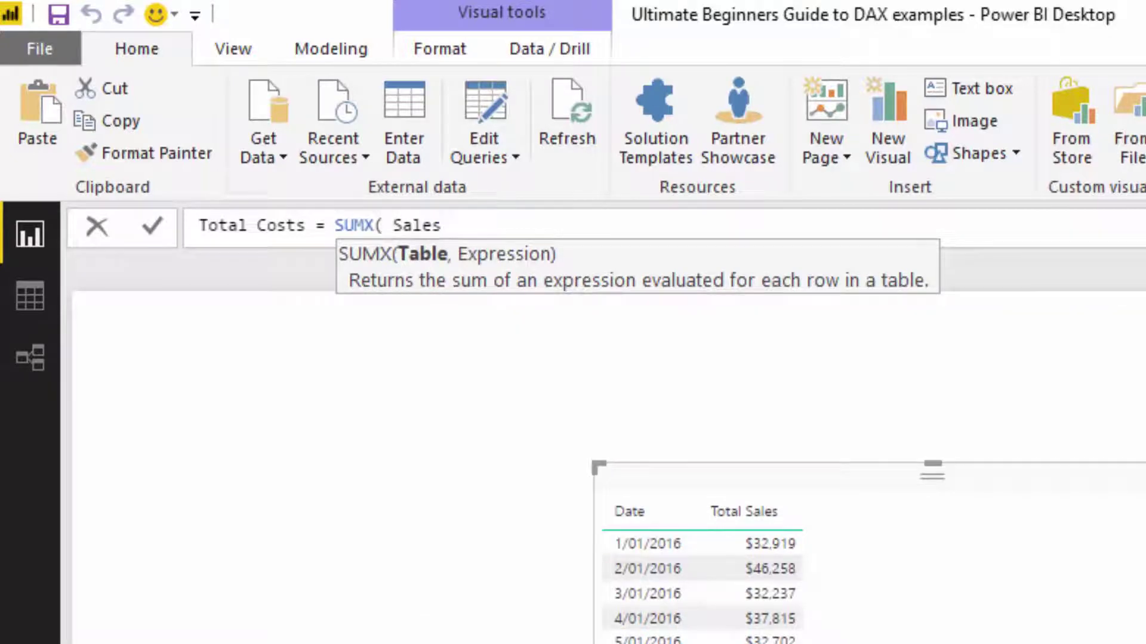
Enter Sales[Quantity] as the beginning of the SUMX expression in the Total Costs measure.
type(", QU")
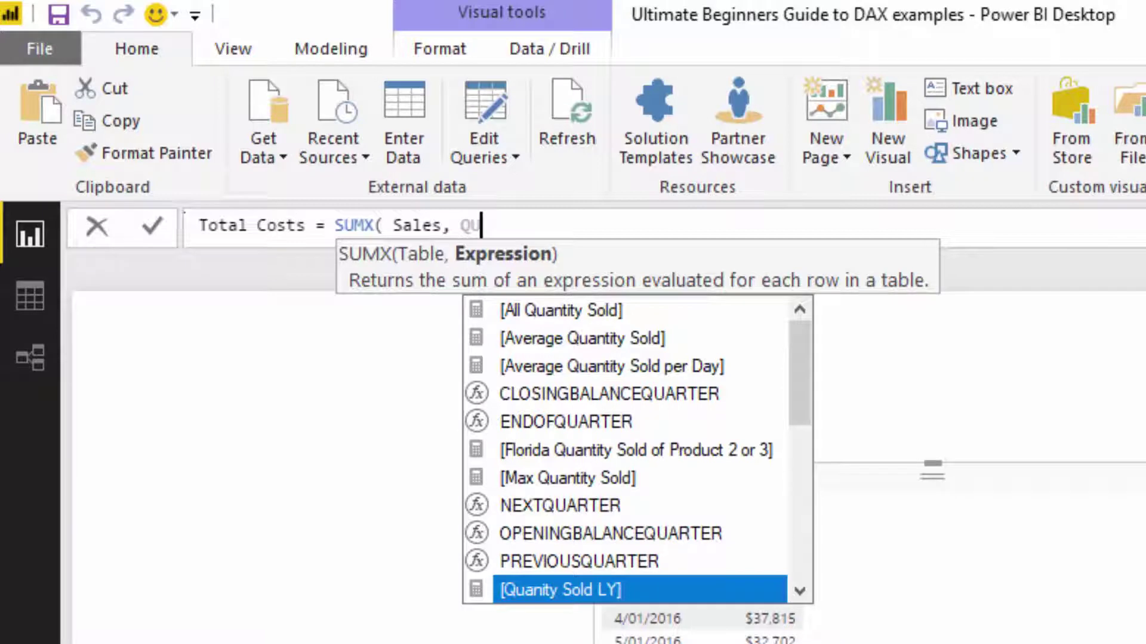
key("Down")
key("Down")
key("Down")
key("Down")
key("Down")
key("Down")
key("Down")
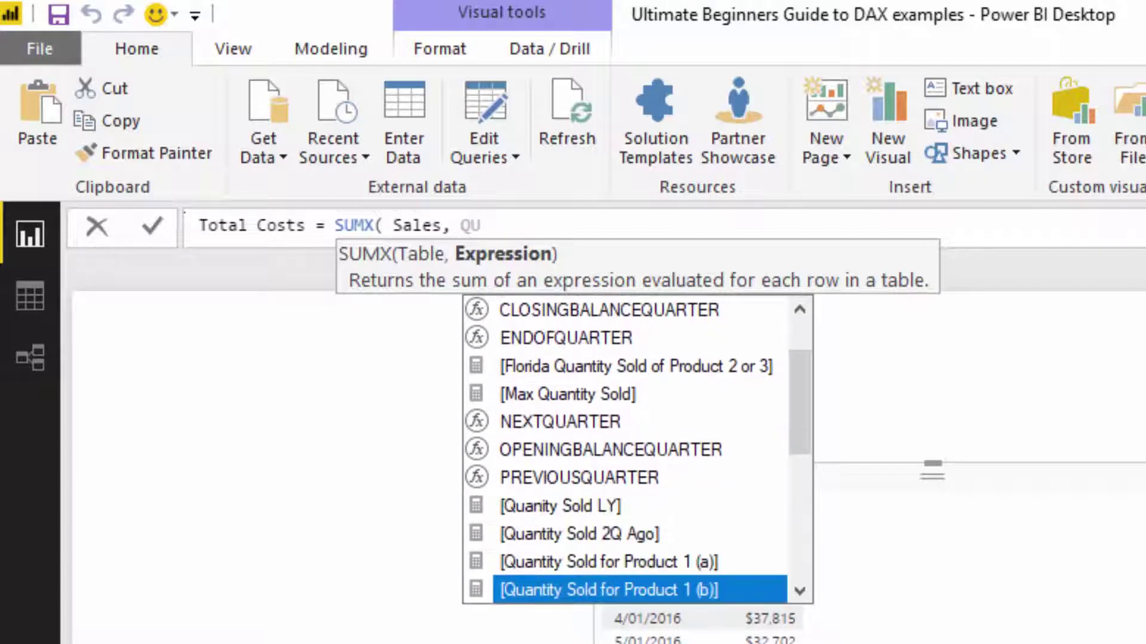
type("an")
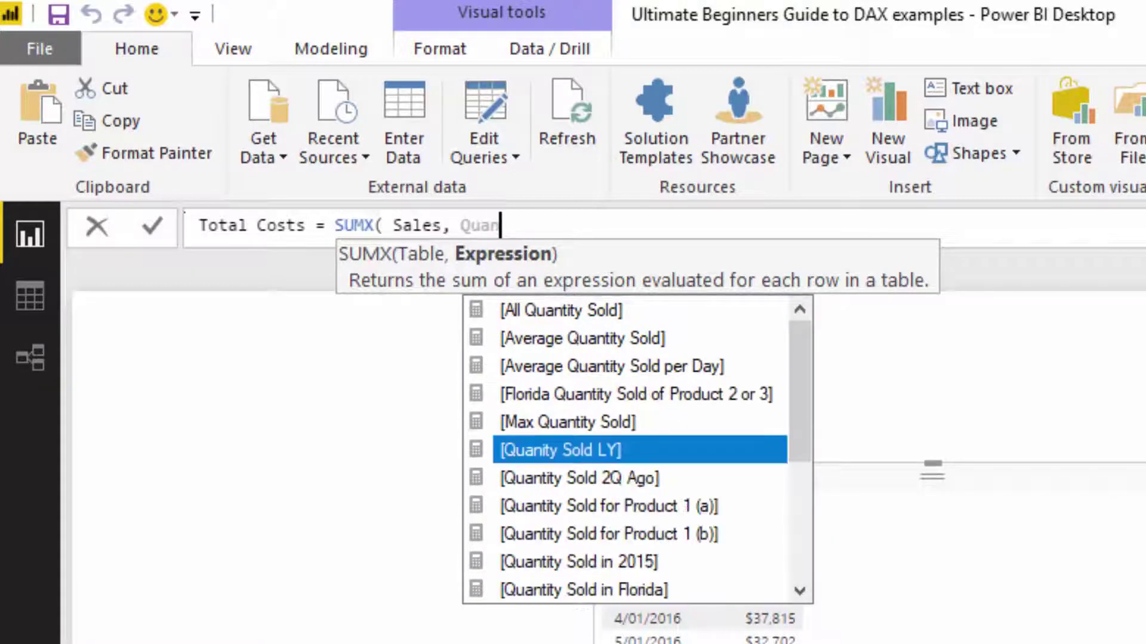
key("Down")
key("Down")
key("Down")
key("Down")
key("Down")
key("Down")
key("Down")
key("Down")
key("Down")
key("Down")
key("Down")
key("Down")
key("Down")
key("Down")
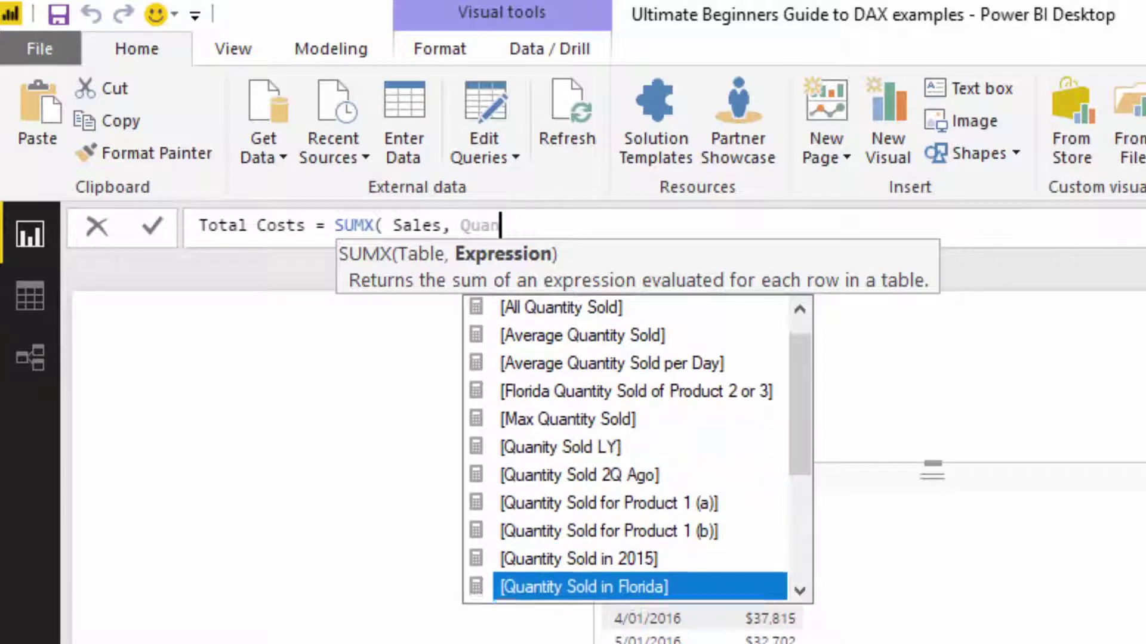
key("Up")
key("Tab")
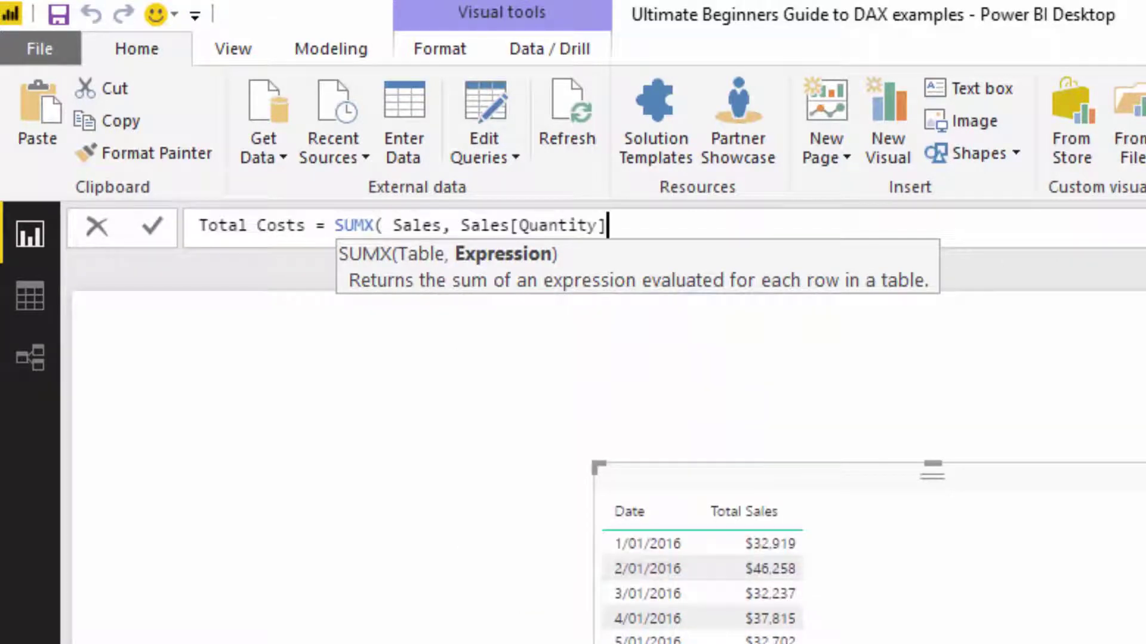
Multiply the quantity by RELATED( Products[Cost] ), close both functions and commit the Total Costs measure.
type("* REL")
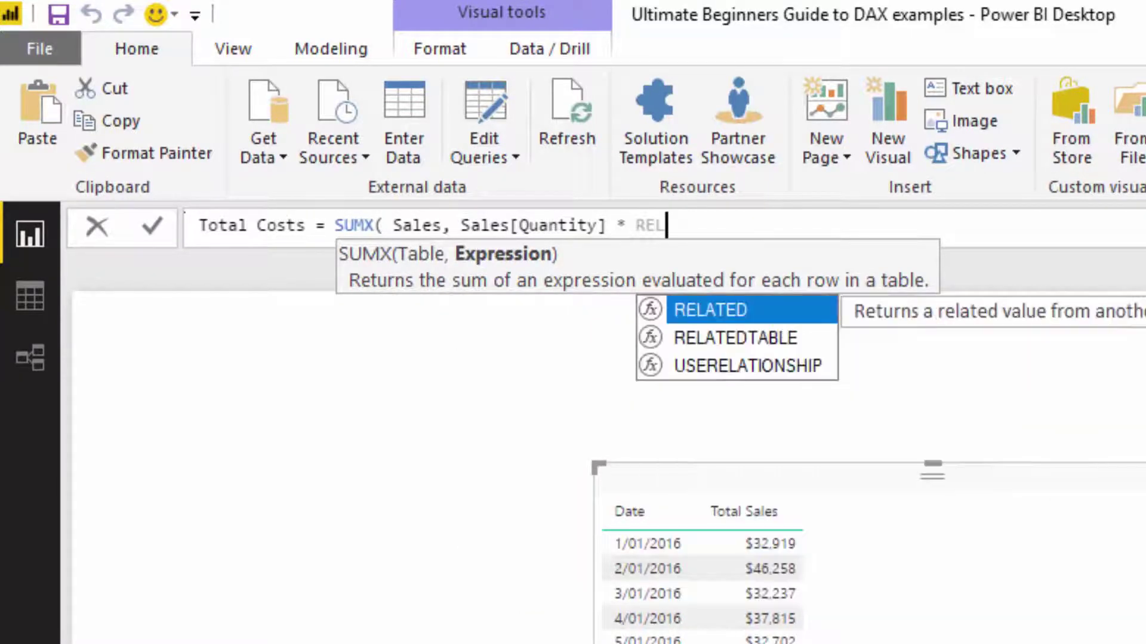
key("Tab")
type("Pr")
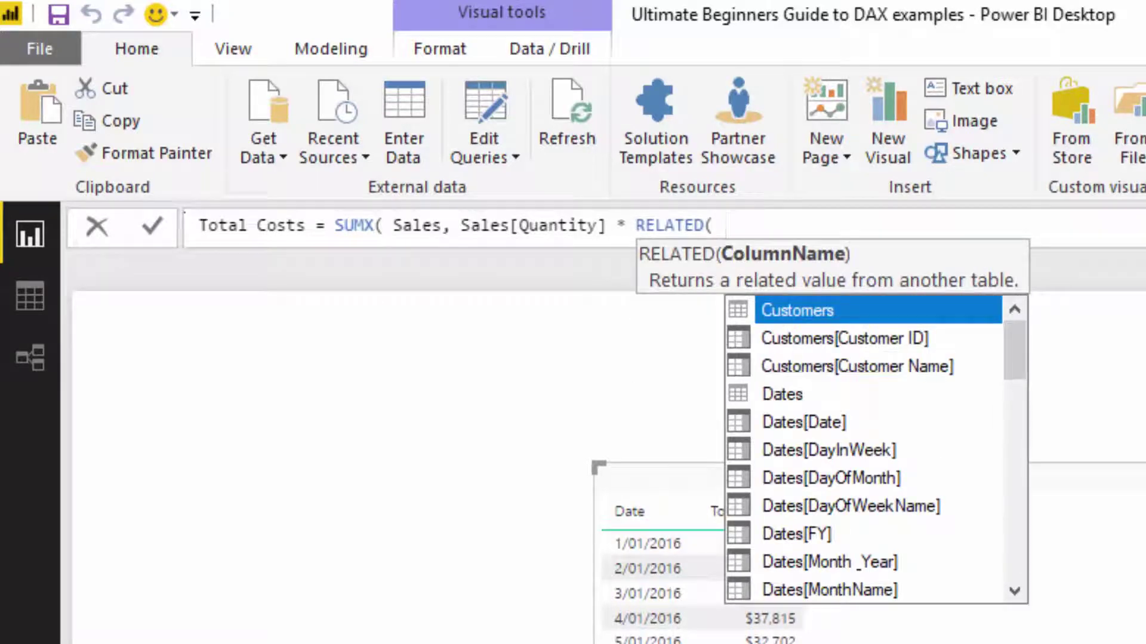
key("Down")
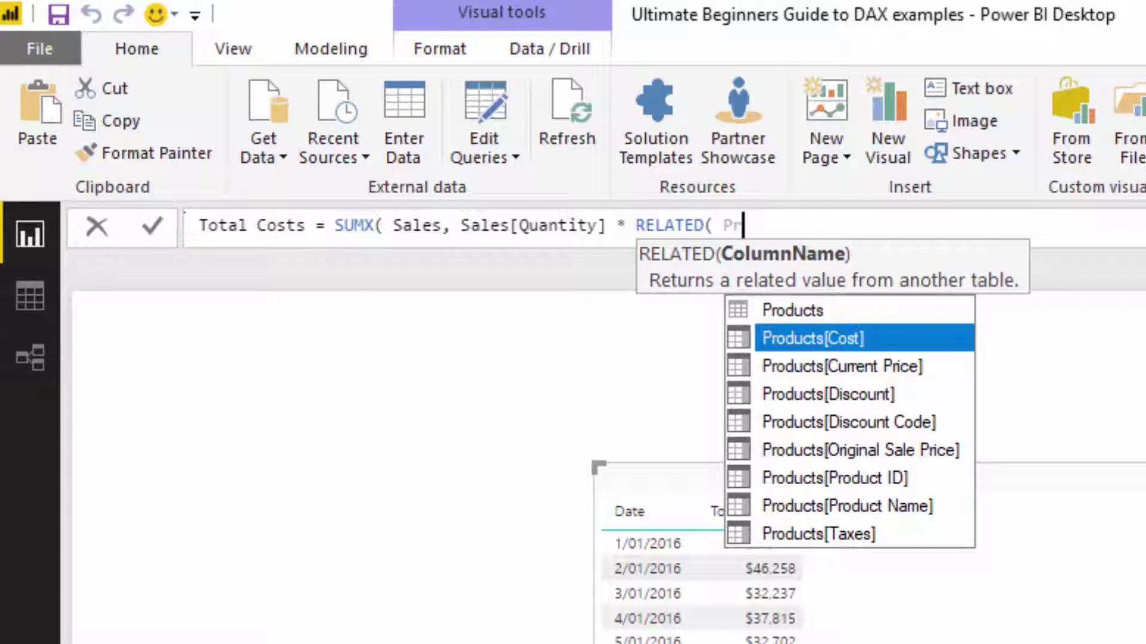
key("Tab")
type(") )")
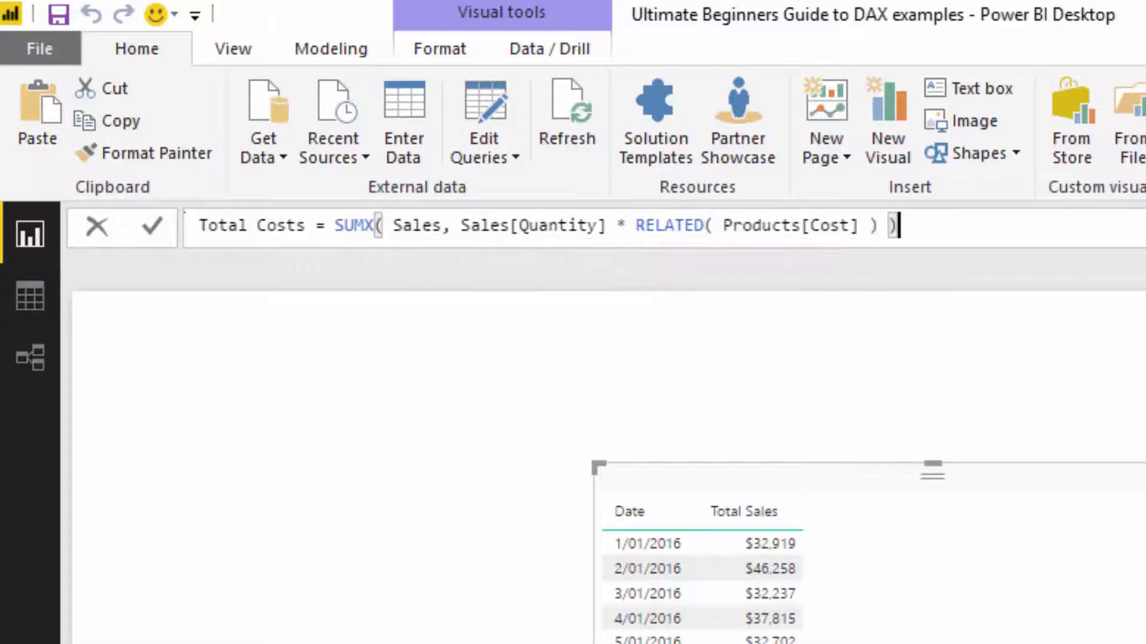
key("Return")
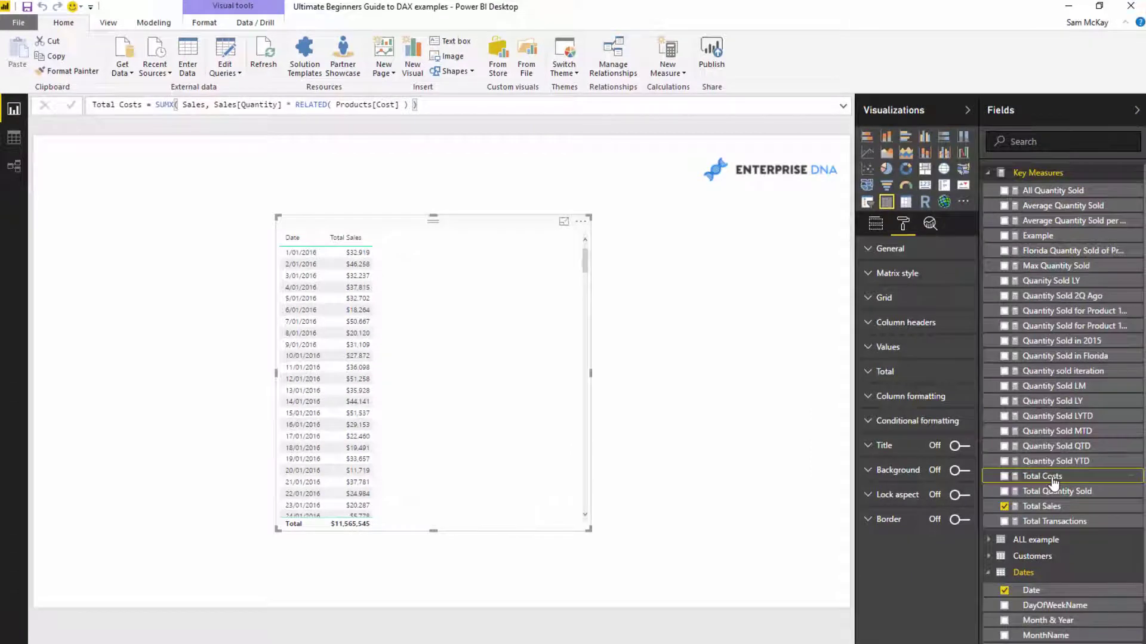
Create a new measure Total Profits = [Total Sales] - [Total Costs].
left_click(669, 51)
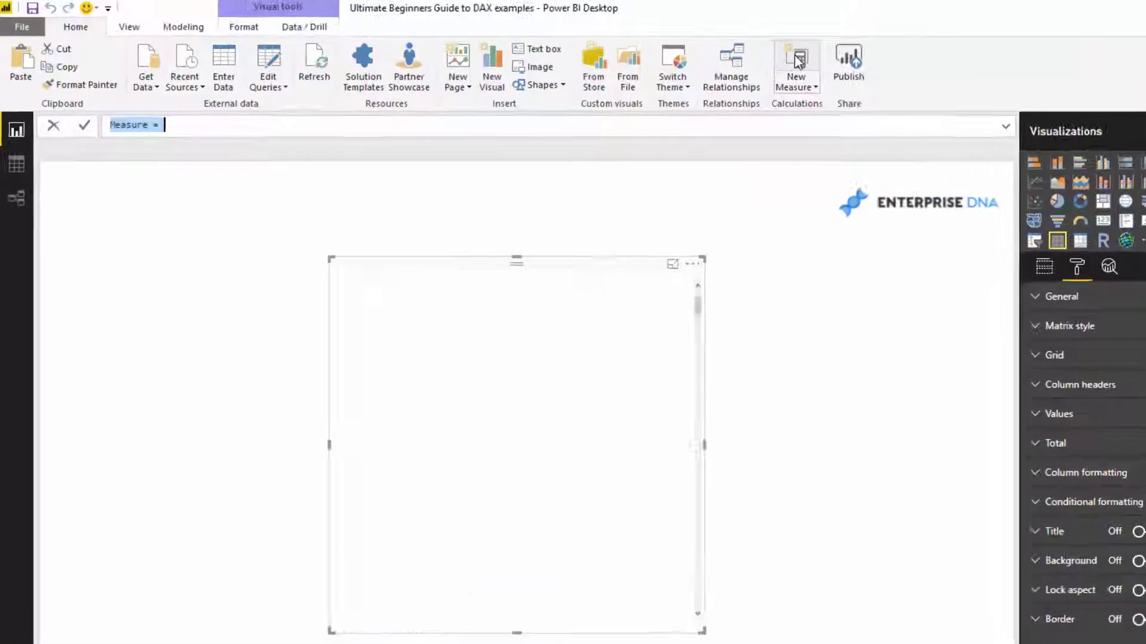
type("Total Profits =")
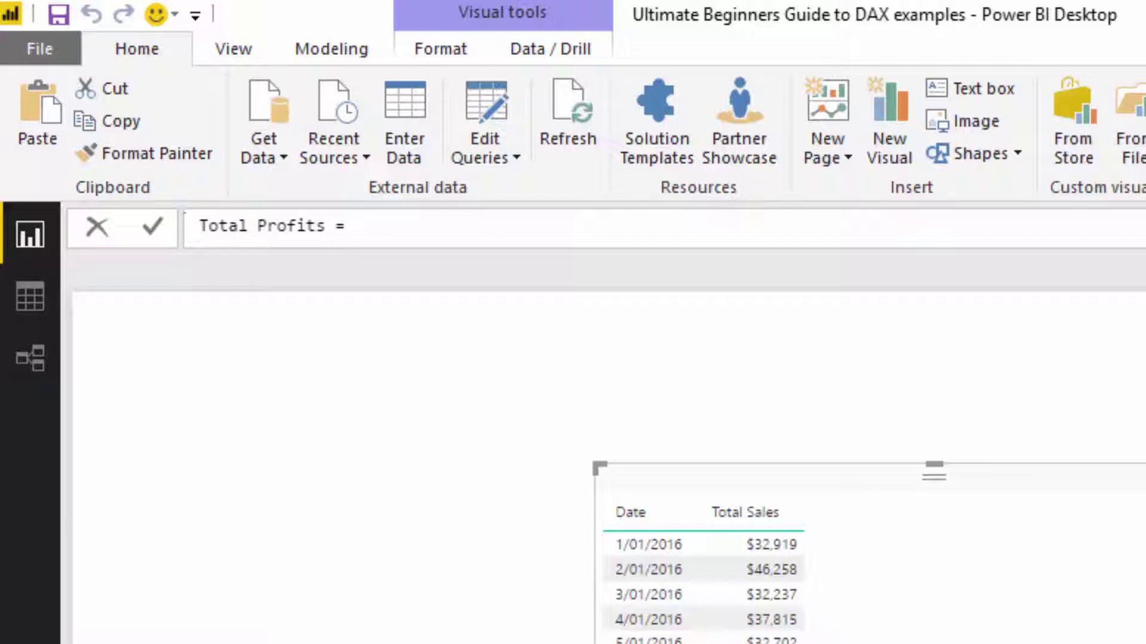
type("Tota")
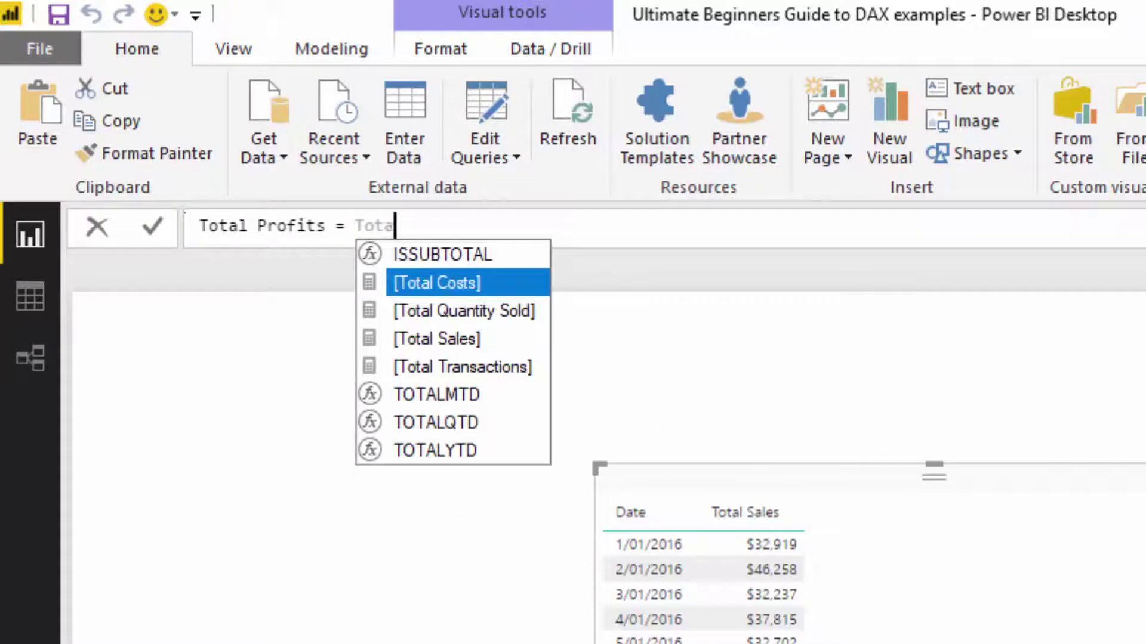
key("Down")
key("Down")
key("Tab")
type("- Tot")
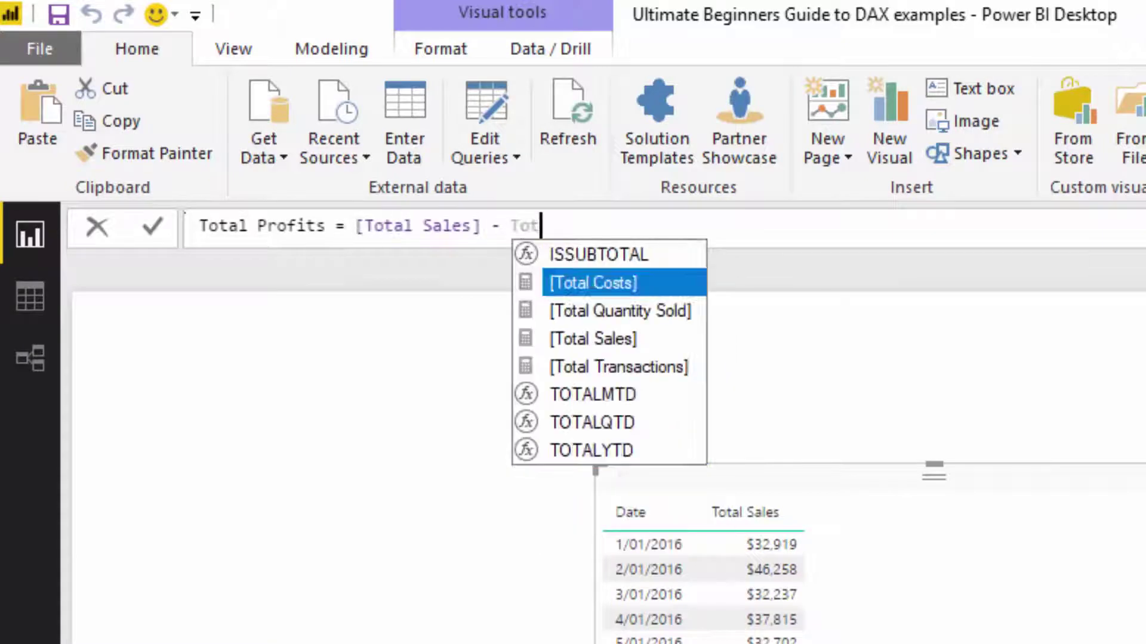
key("Tab")
key("Return")
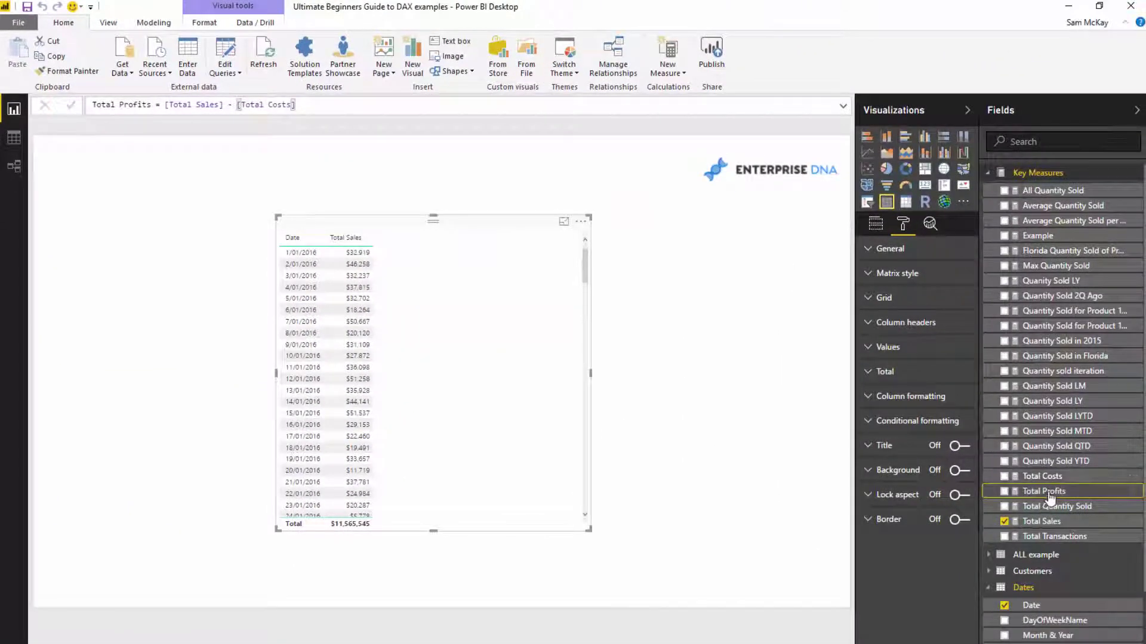
Add the Total Profits measure to the table and format it as $ English (United States) currency.
left_click_drag(1050, 497, 424, 326)
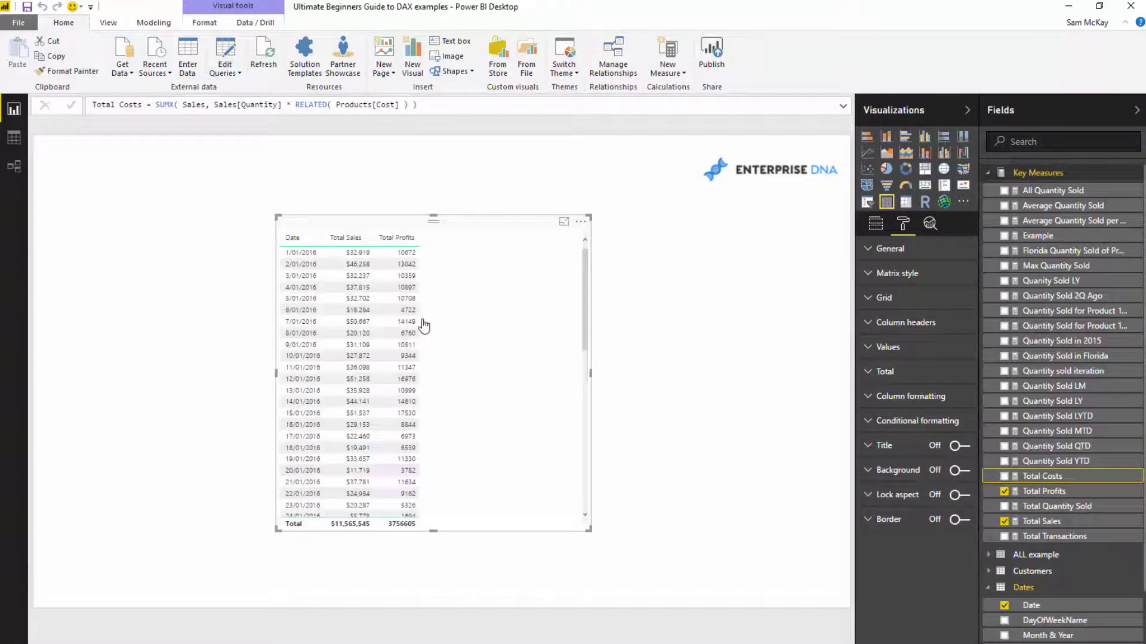
left_click(1048, 495)
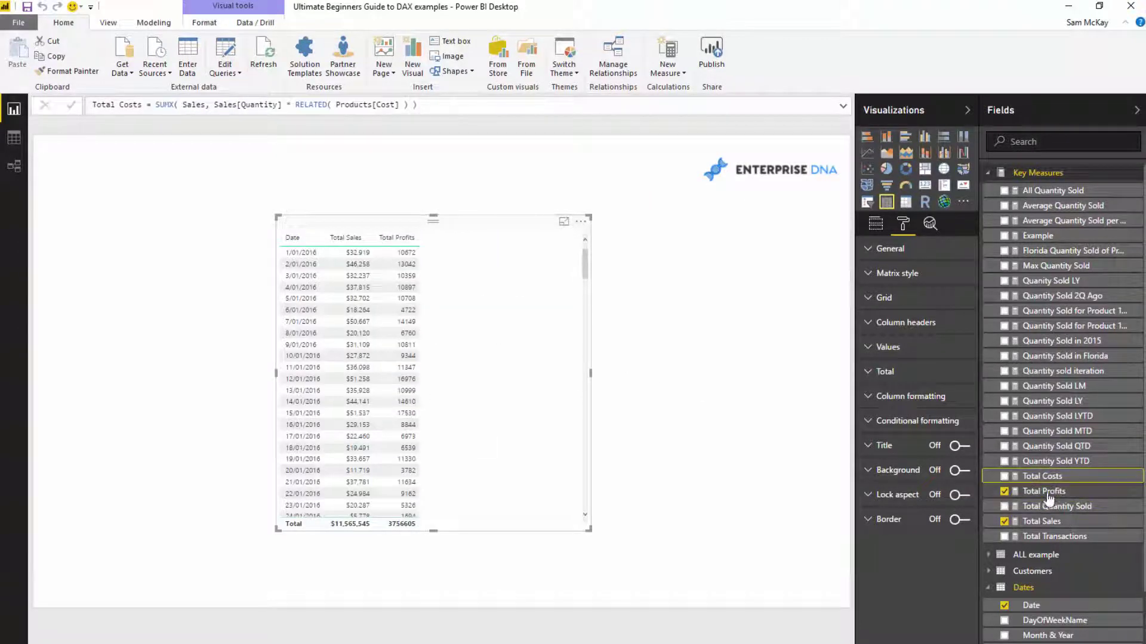
left_click(1048, 496)
left_click(204, 23)
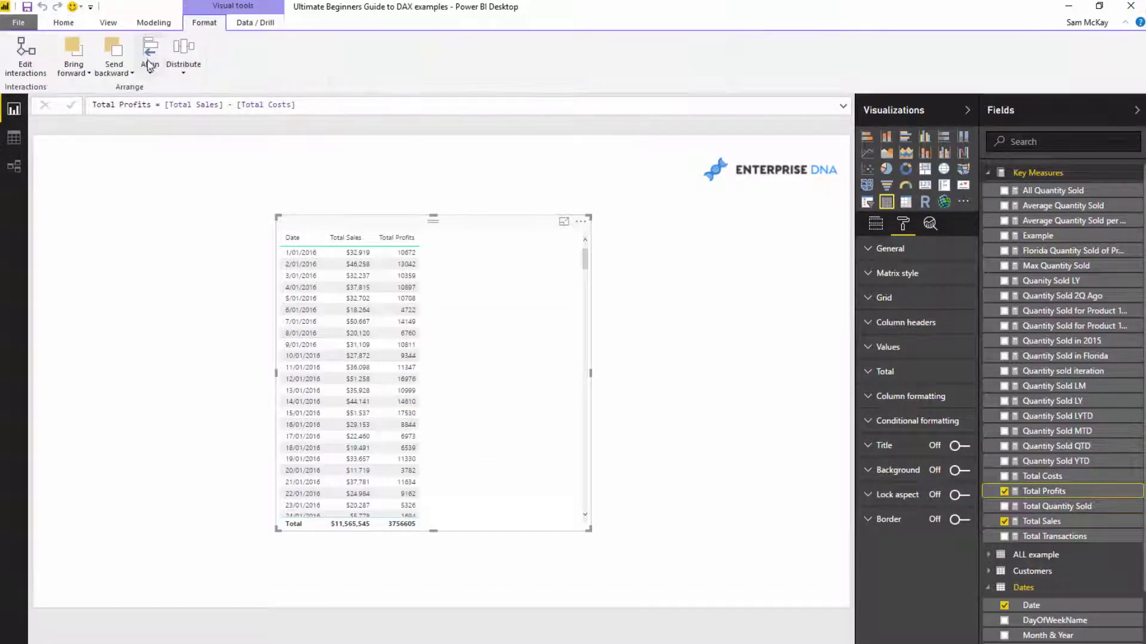
left_click(154, 23)
left_click(219, 72)
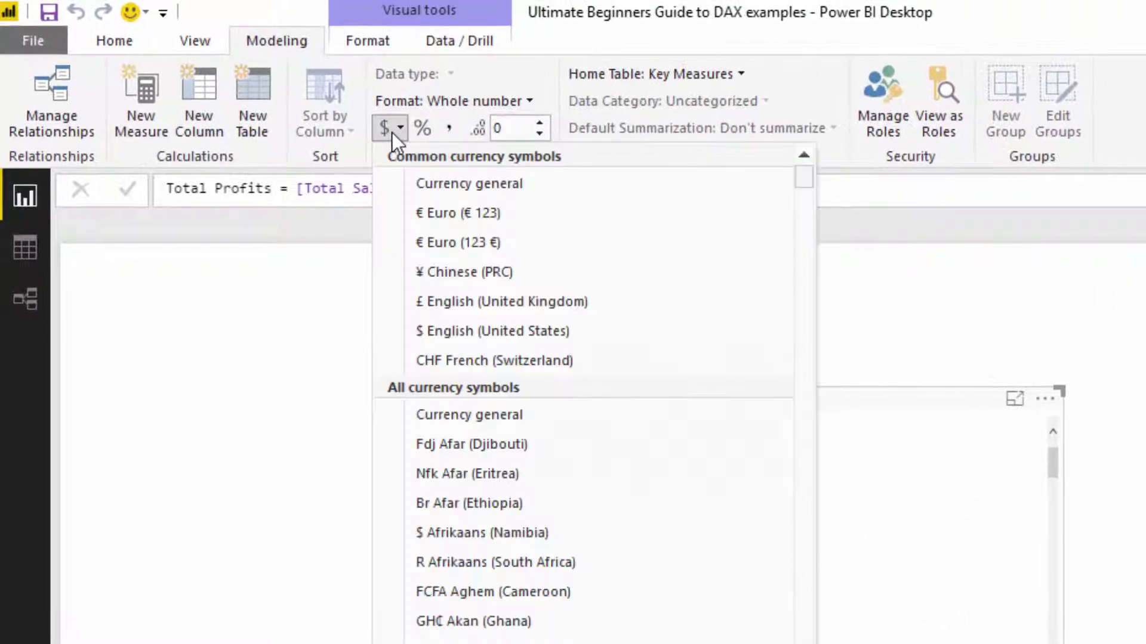
left_click(444, 333)
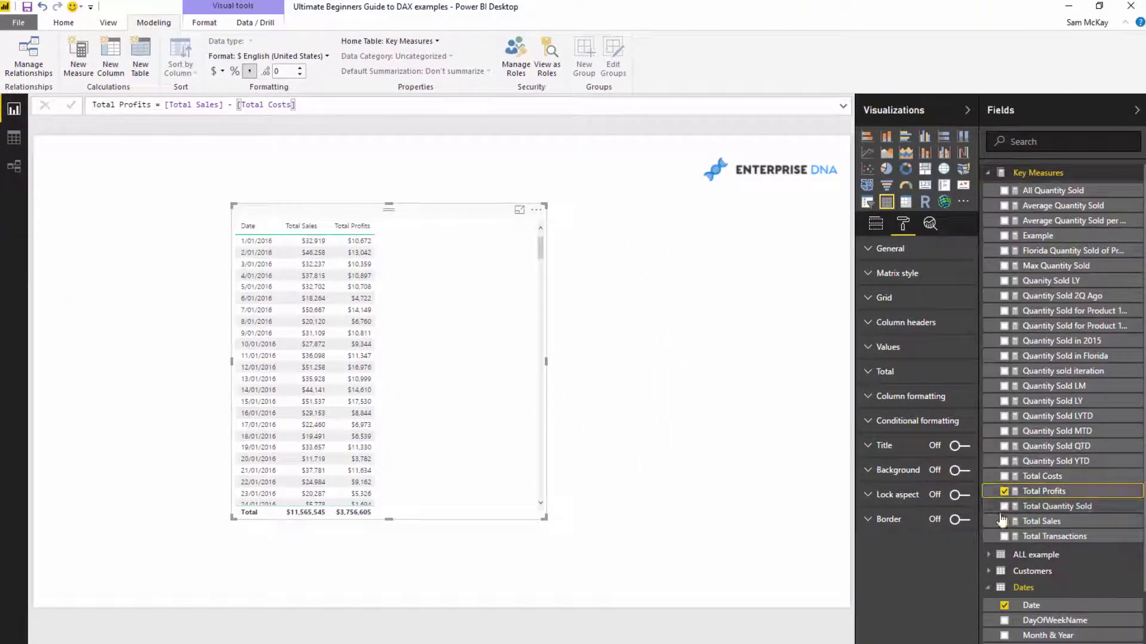
Remove the Total Sales column from the table and reposition the table slightly on the report page.
left_click(1138, 590)
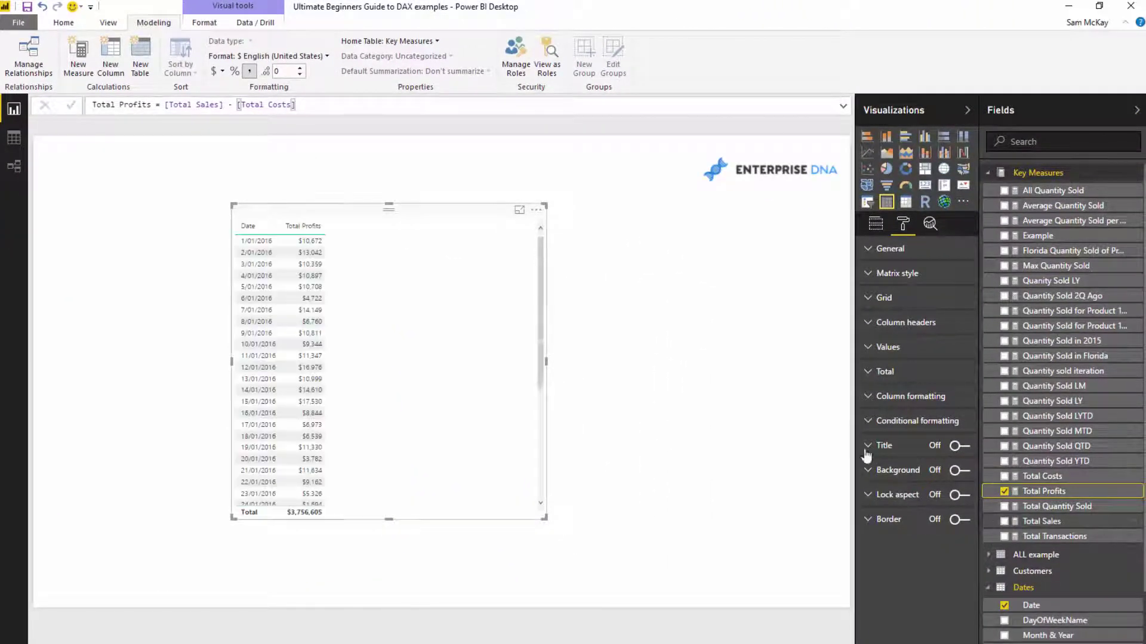
left_click_drag(456, 263, 414, 277)
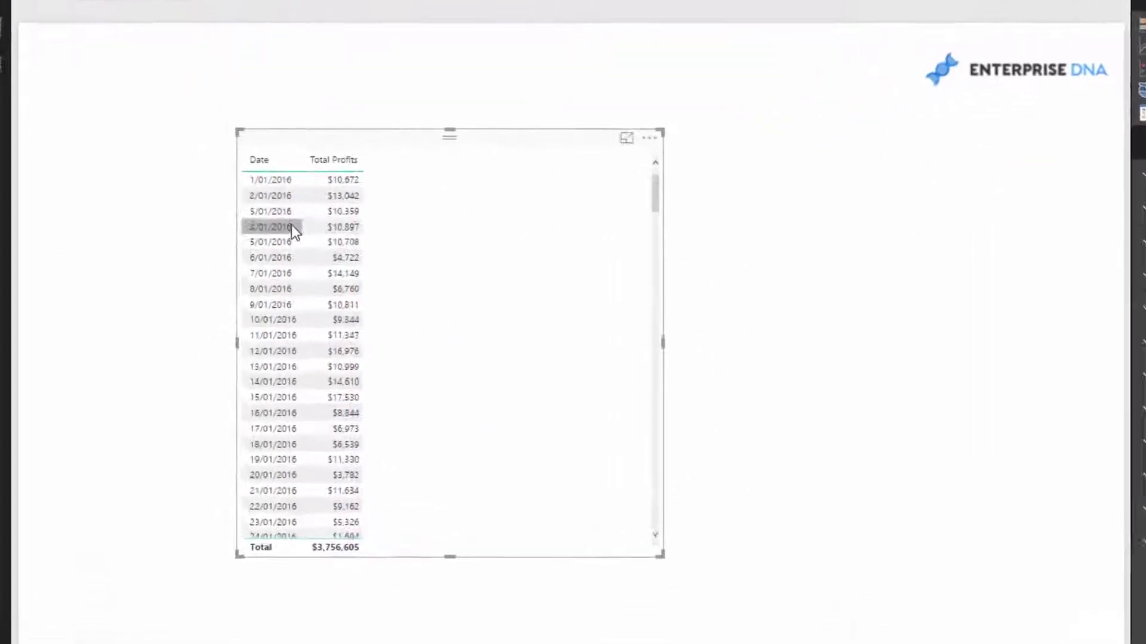
scroll(322, 278, "down", 5)
scroll(324, 323, "down", 2)
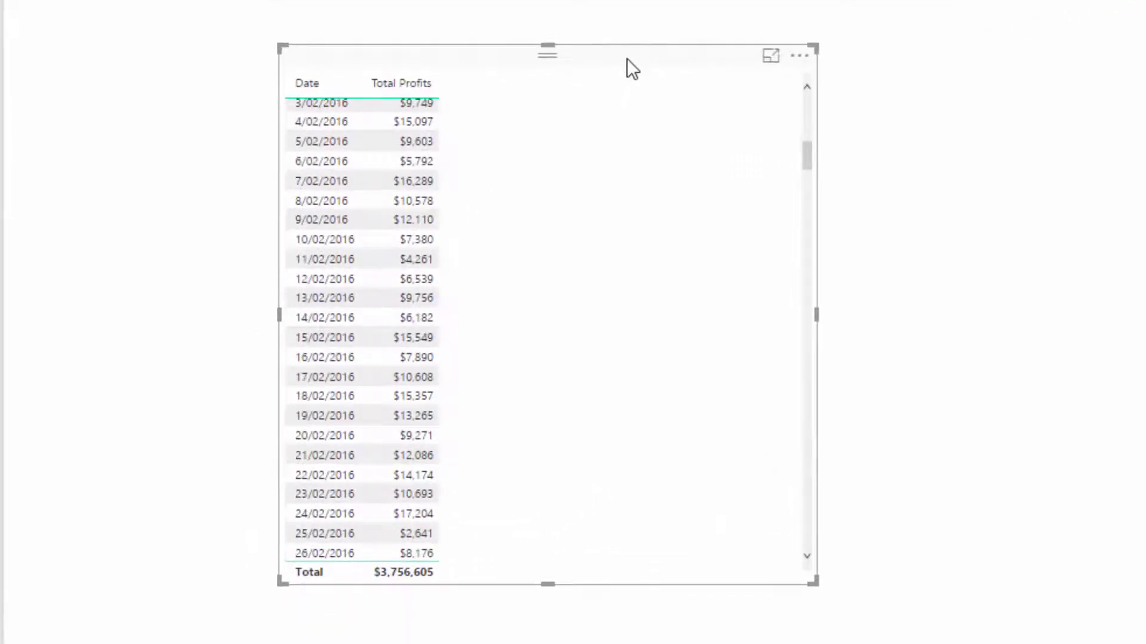
scroll(539, 186, "up", 7)
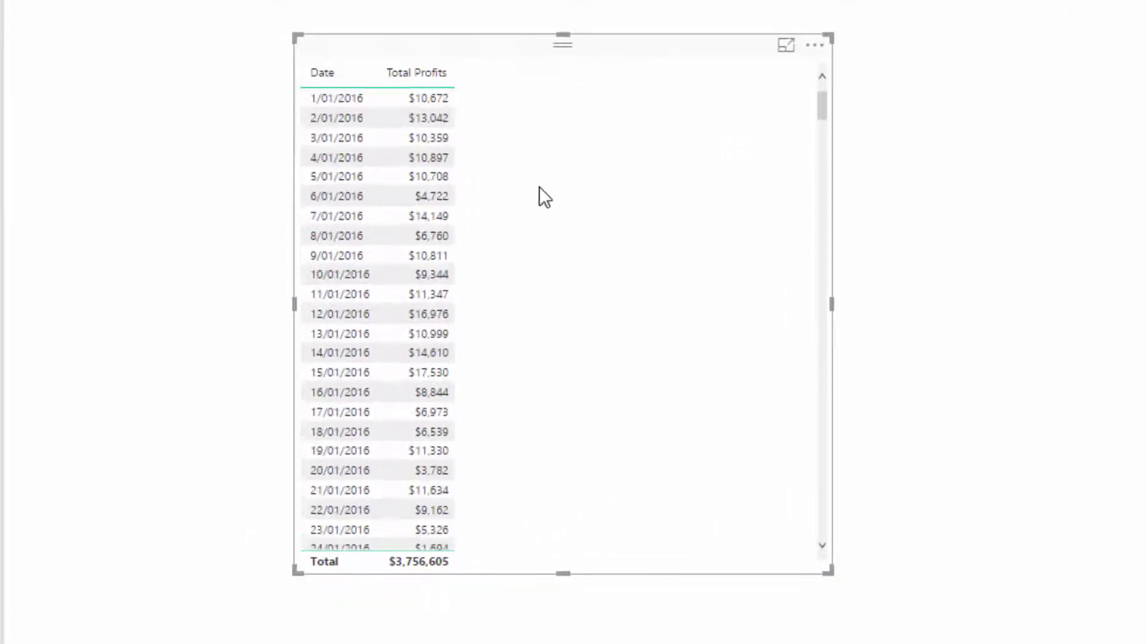
left_click(442, 64)
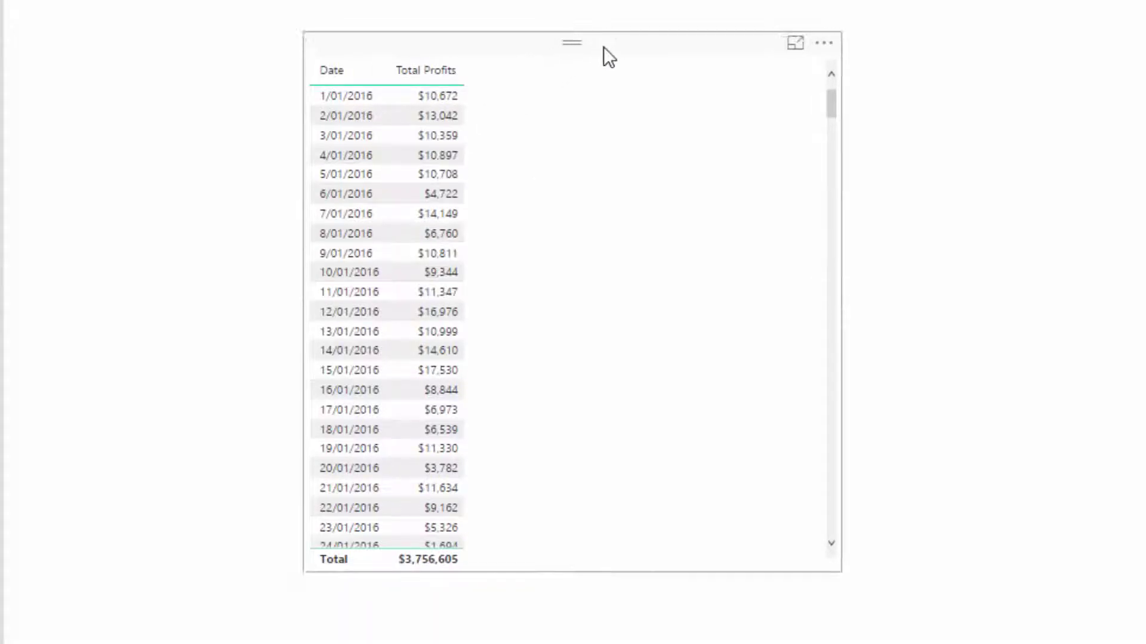
left_click_drag(431, 274, 424, 88)
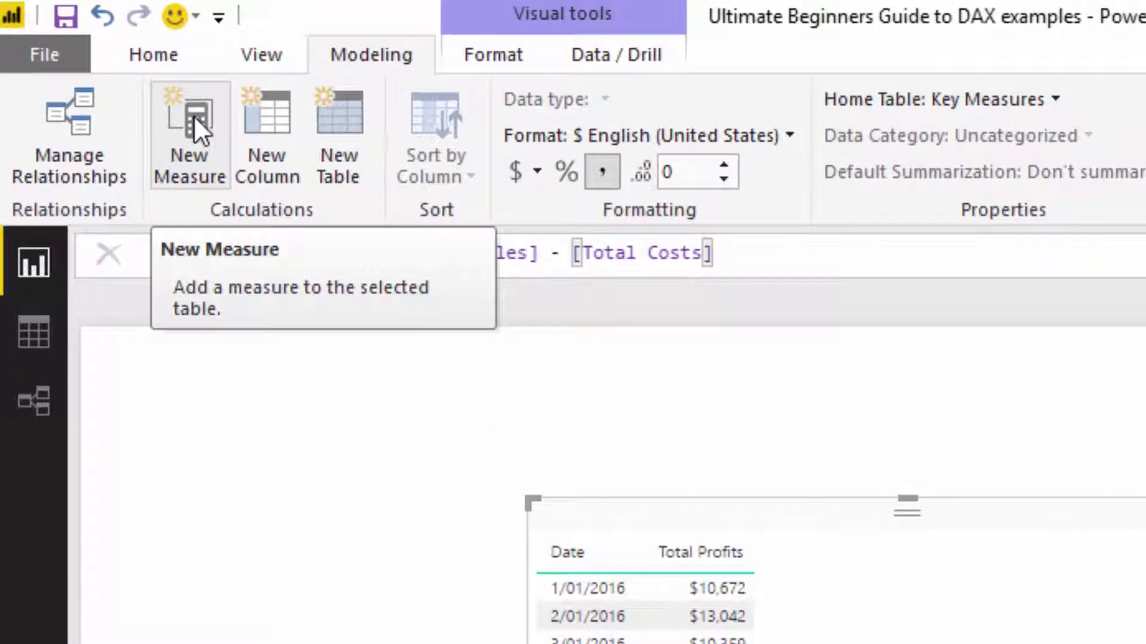
Create a new measure named Cumulative Total that starts with CALCULATE( [Total Profits], on a second line.
left_click(193, 116)
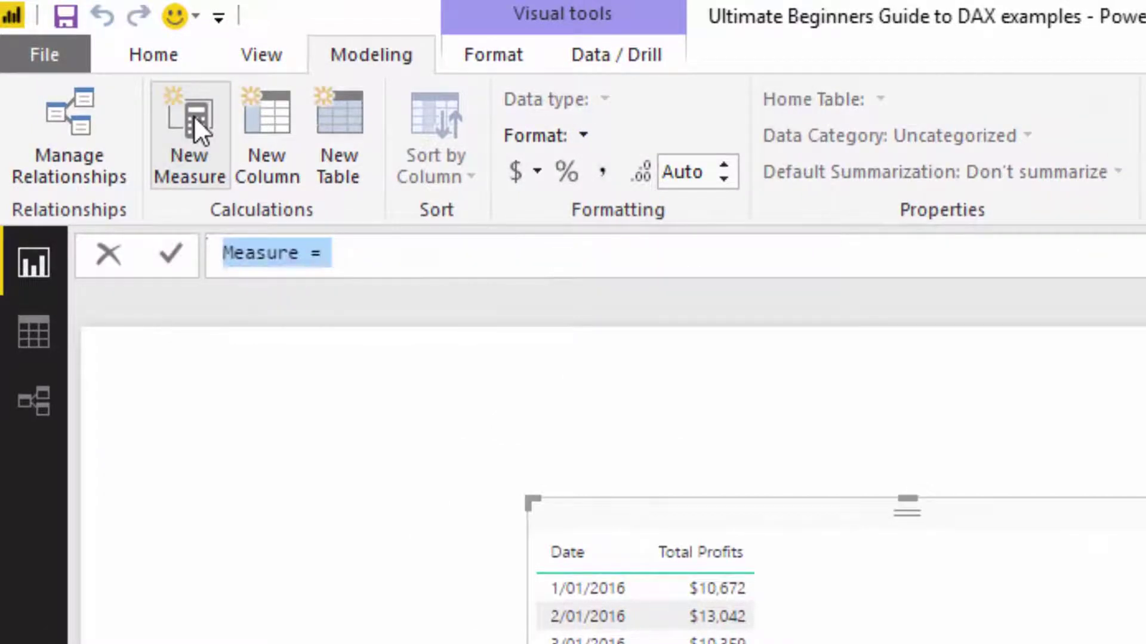
type("Cumulative Total =")
key("shift+Return")
type("CALCULATE(")
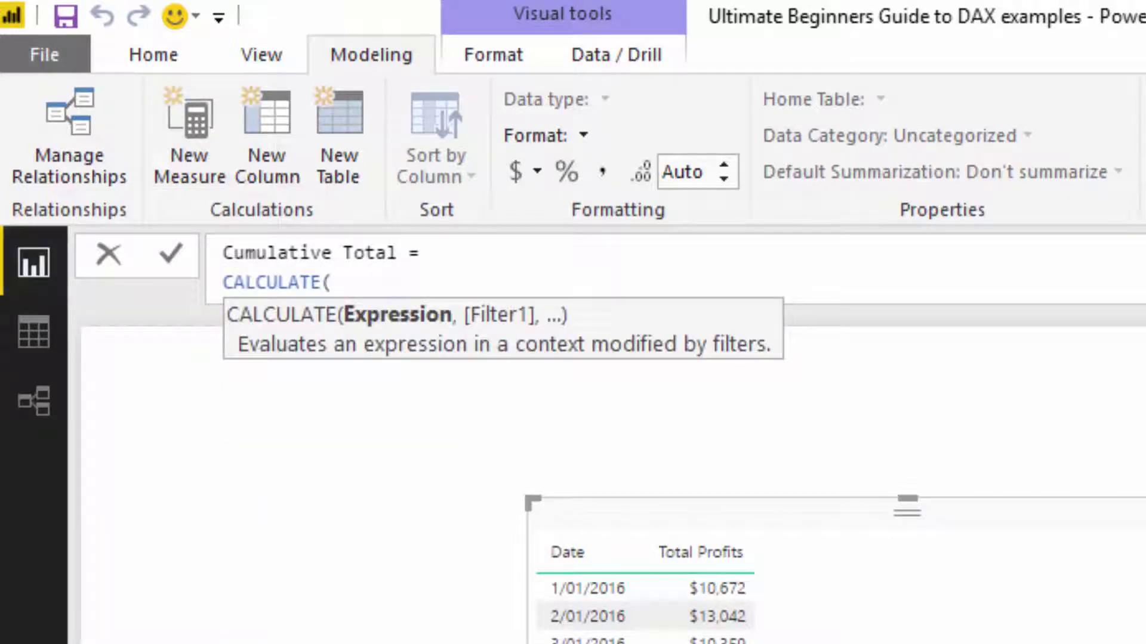
type(" To")
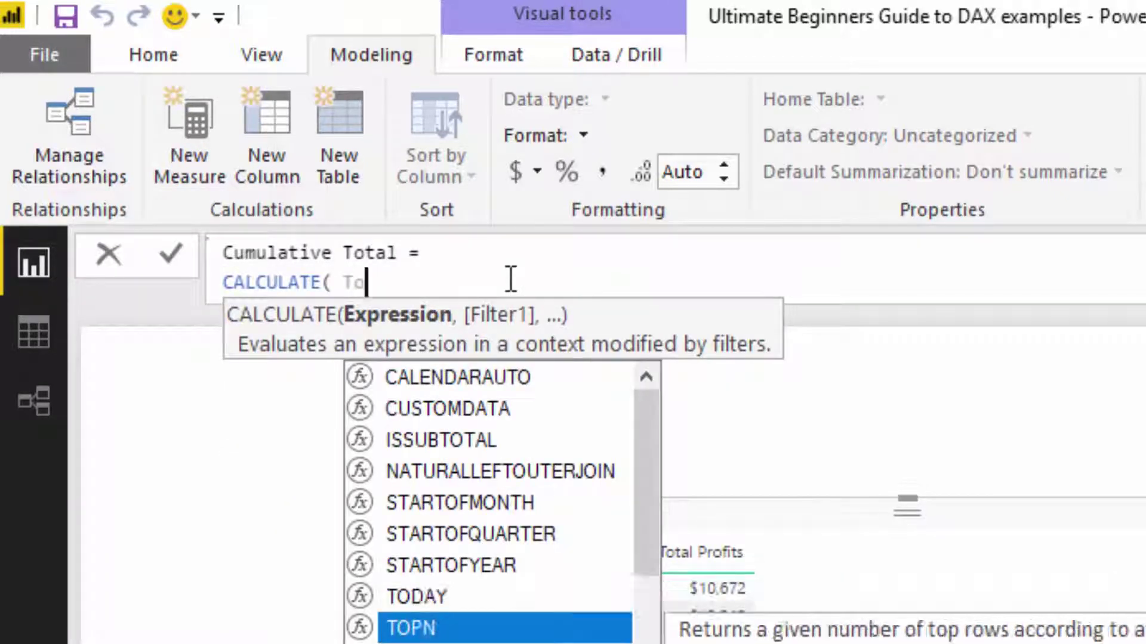
key("BackSpace")
key("BackSpace")
type("[Total Profits],")
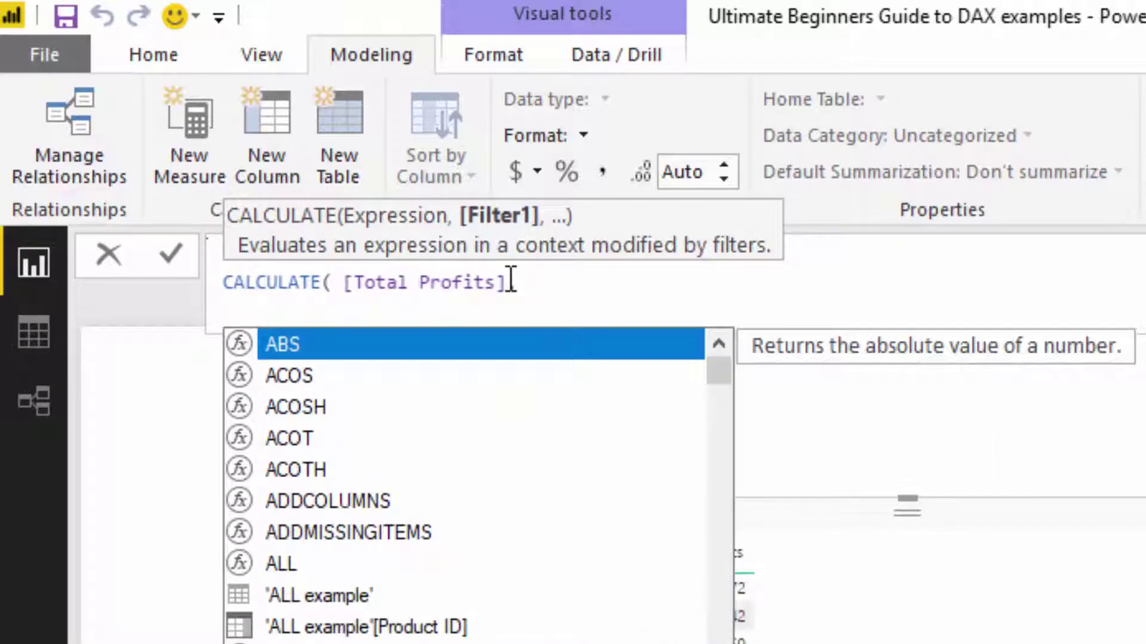
Add FILTER( ALLSELECTED( Dates ), on a new indented line as the filter argument of CALCULATE.
key("shift+Return")
key("Tab")
type("FILTER( ALL")
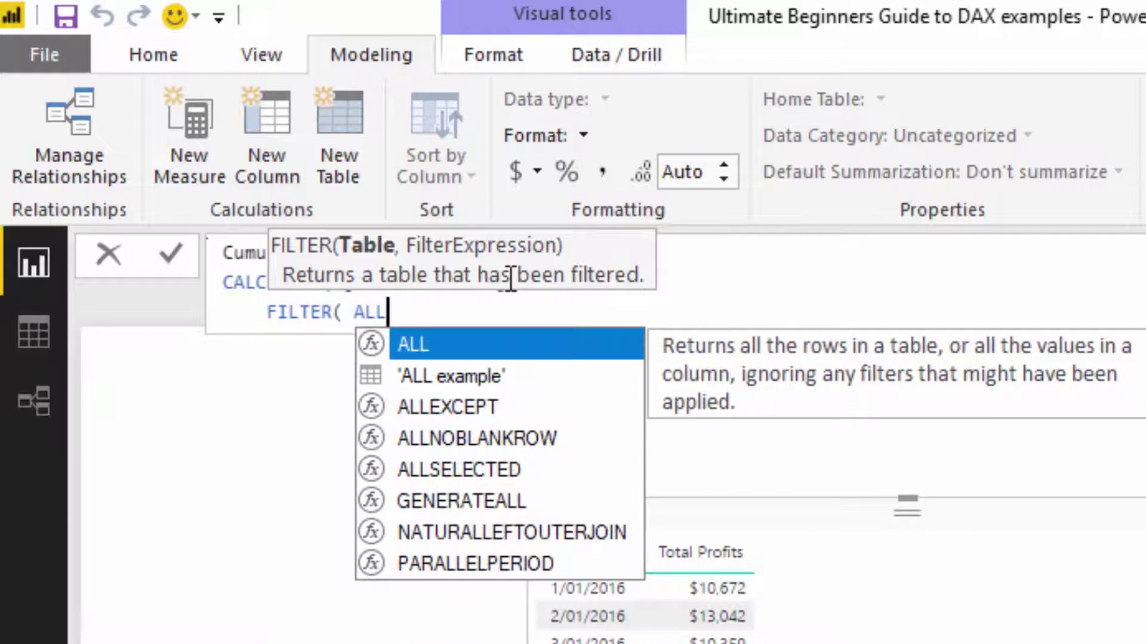
key("Down")
key("Down")
key("Down")
key("Down")
key("Tab")
type("Dates ),")
Start the filter condition on a new line with Dates[Date] <=.
key("shift+Return")
type("Date")
key("Down")
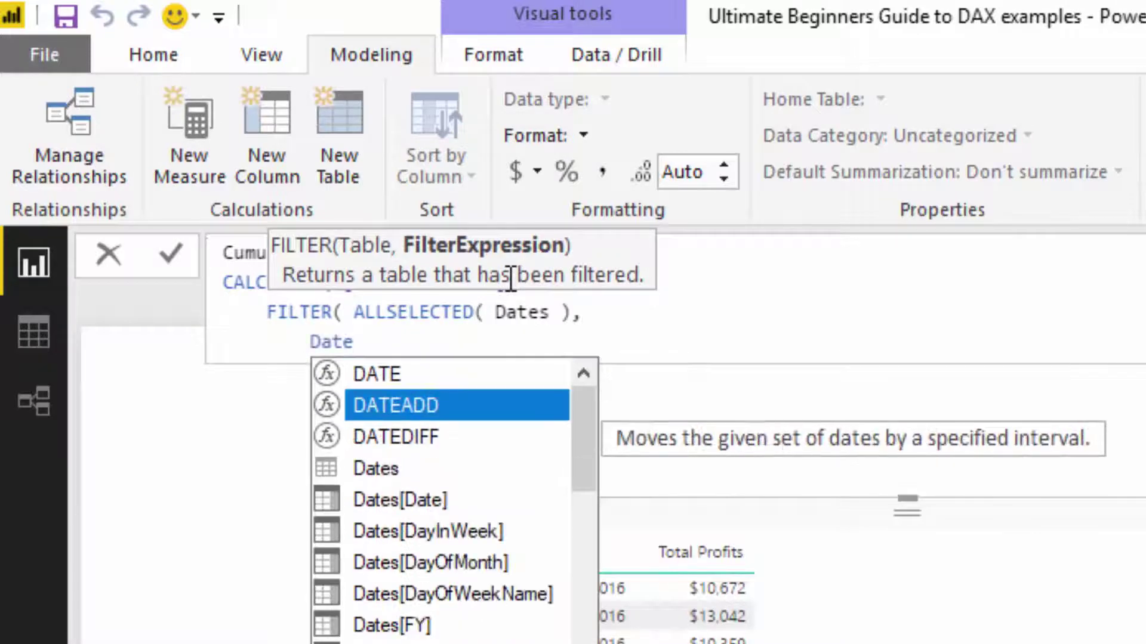
key("Escape")
type("s[Date] <= ")
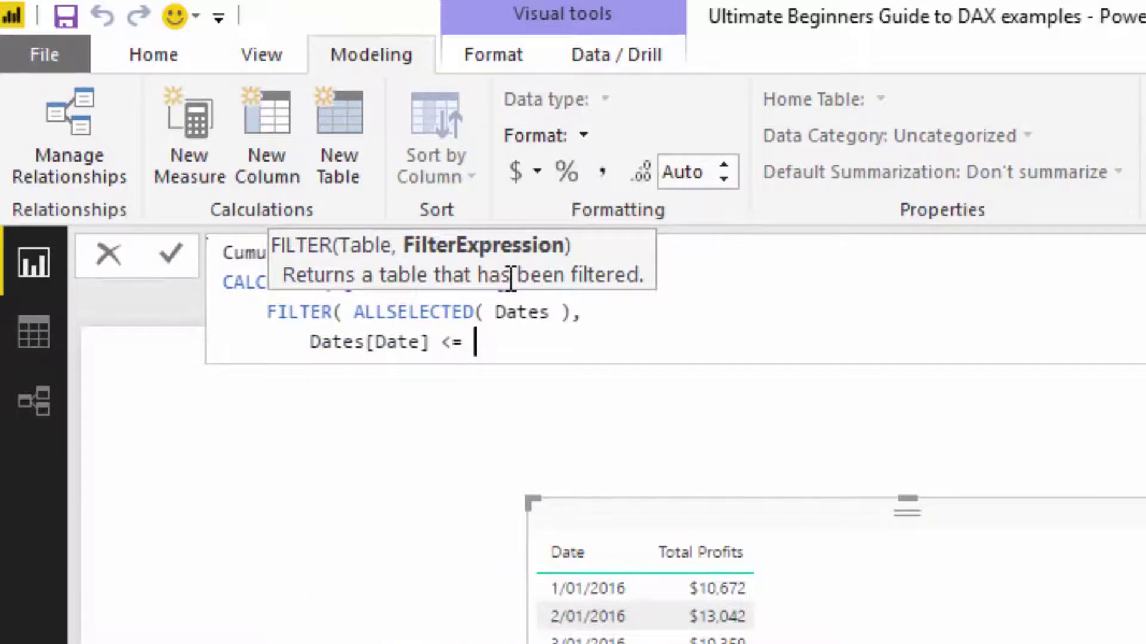
Complete the condition with MAX( Dates[Date] ), close the FILTER and CALCULATE functions and commit the measure.
type("MAX( Dat")
key("Down")
key("Down")
key("Down")
key("Down")
key("Down")
key("Tab")
type(") )")
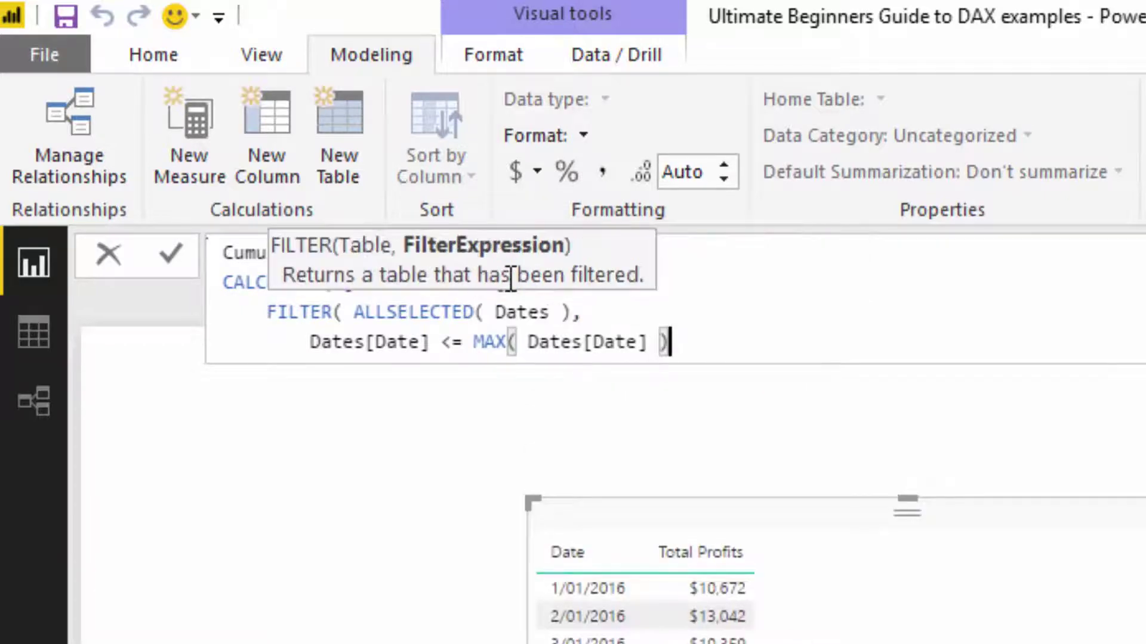
type(" )")
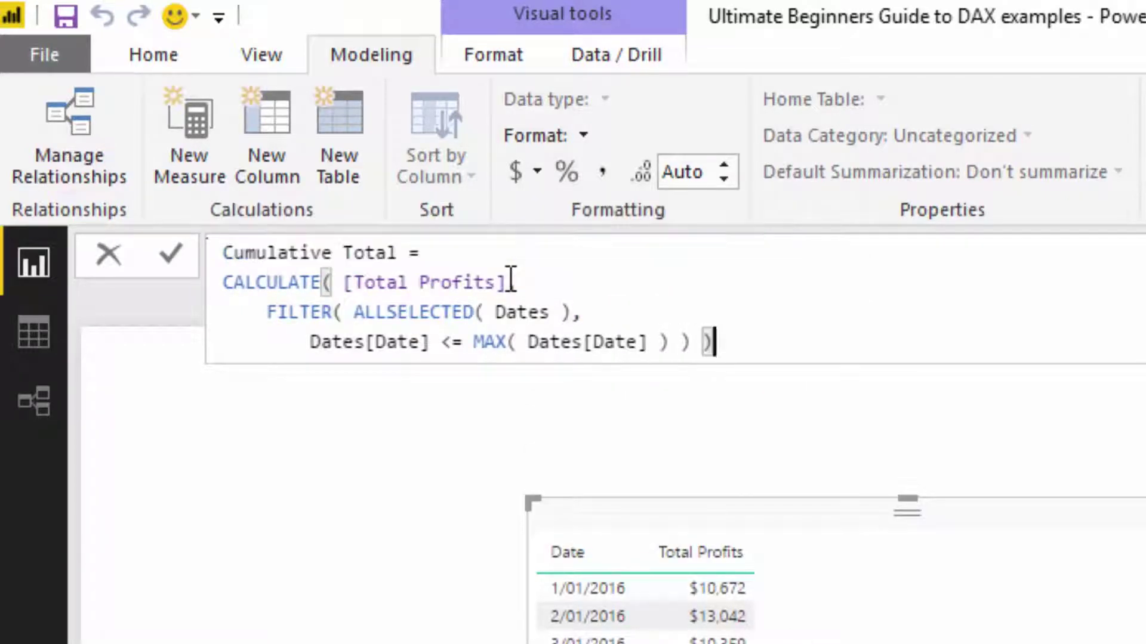
key("Return")
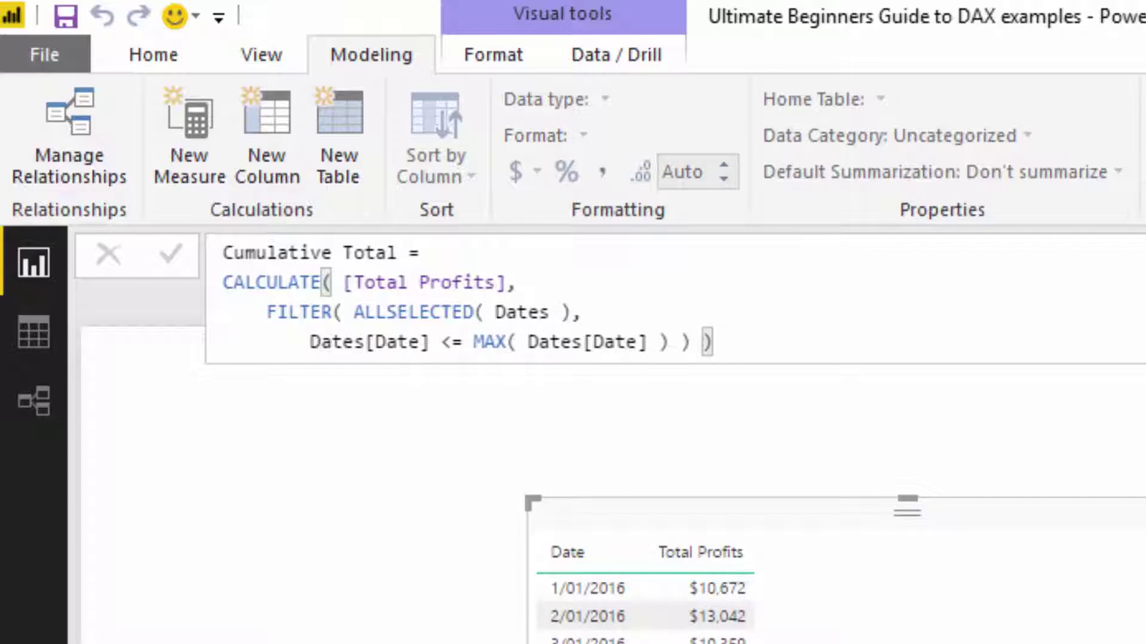
Rename the measure as Cumulative Profits and add it to the table beside Total Profits.
left_click_drag(399, 251, 344, 253)
type("Profits")
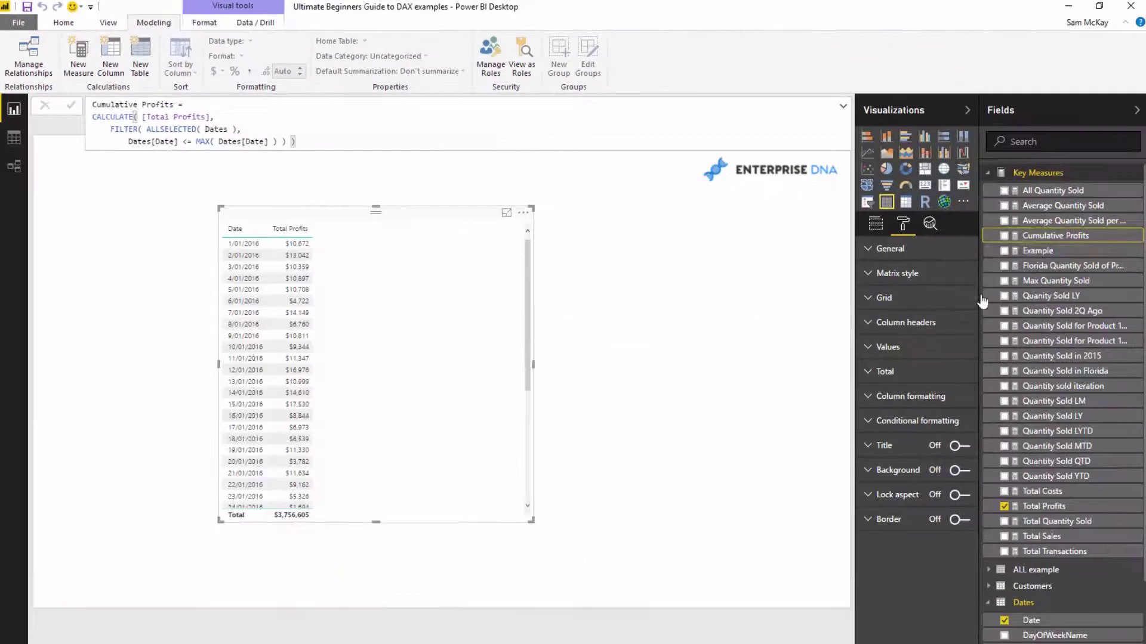
left_click_drag(1031, 241, 366, 340)
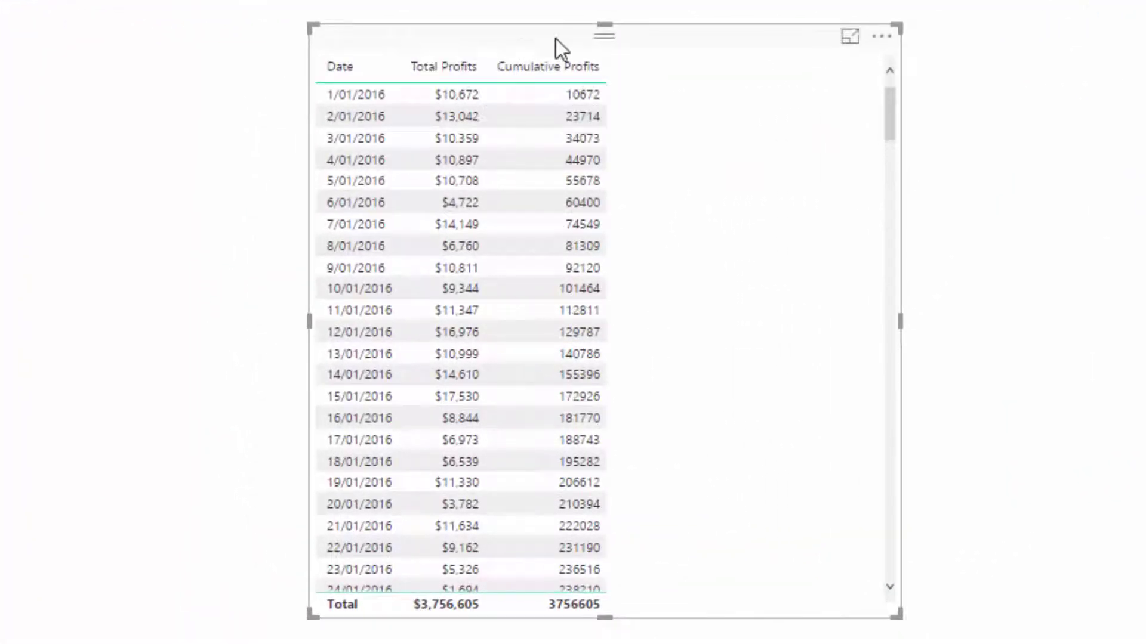
scroll(609, 163, "down", 12)
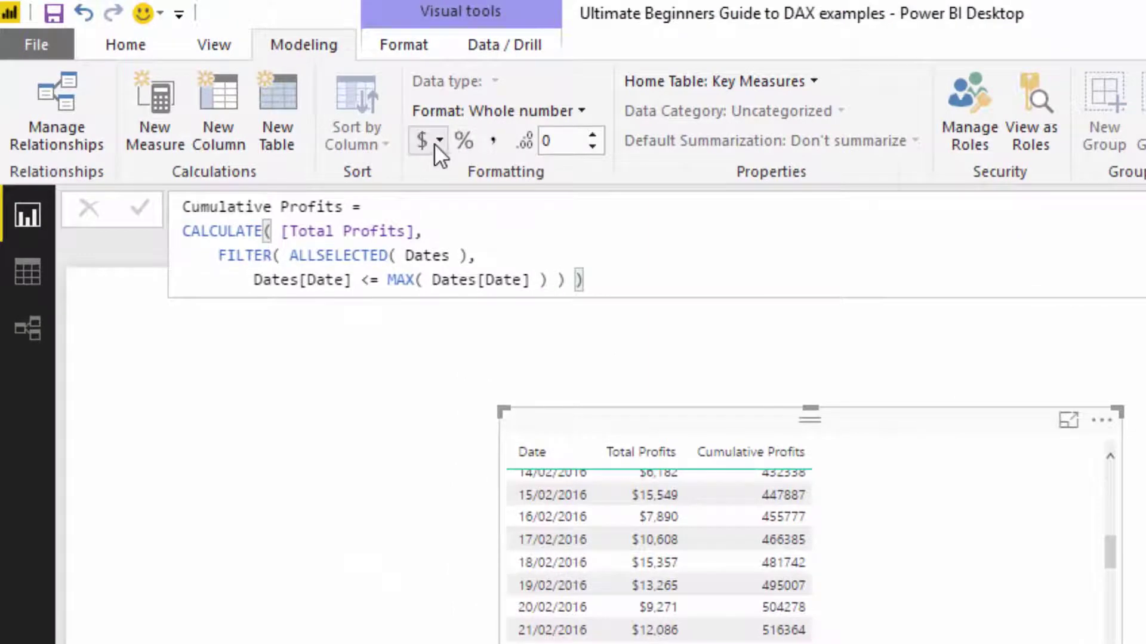
Format the Cumulative Profits measure as dollar currency and deselect the table.
left_click(438, 141)
left_click(500, 366)
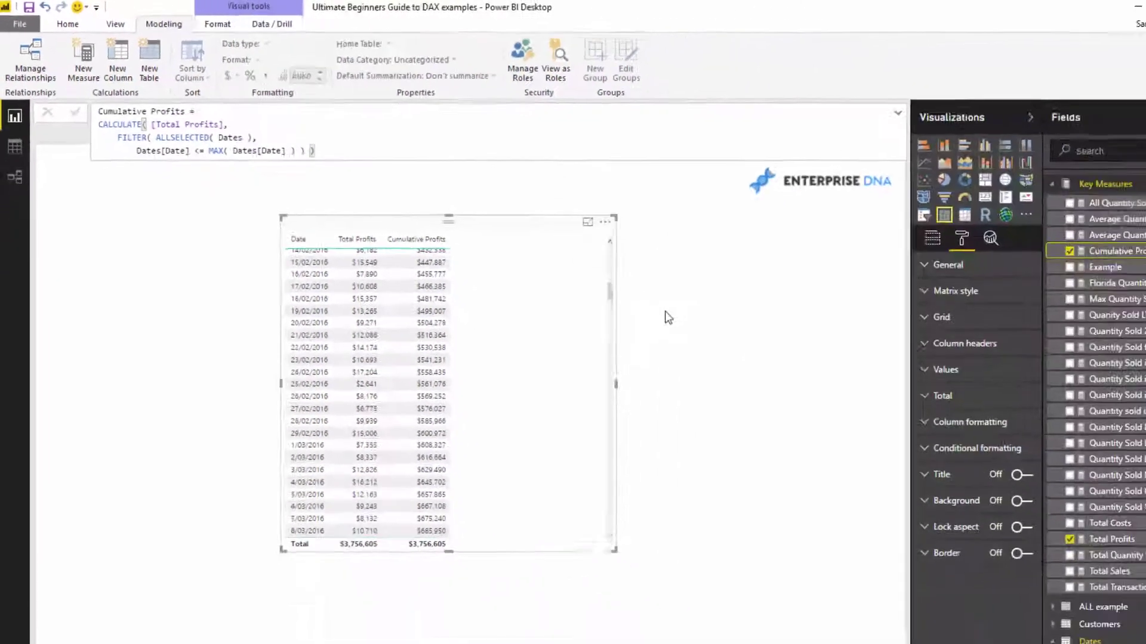
left_click(668, 314)
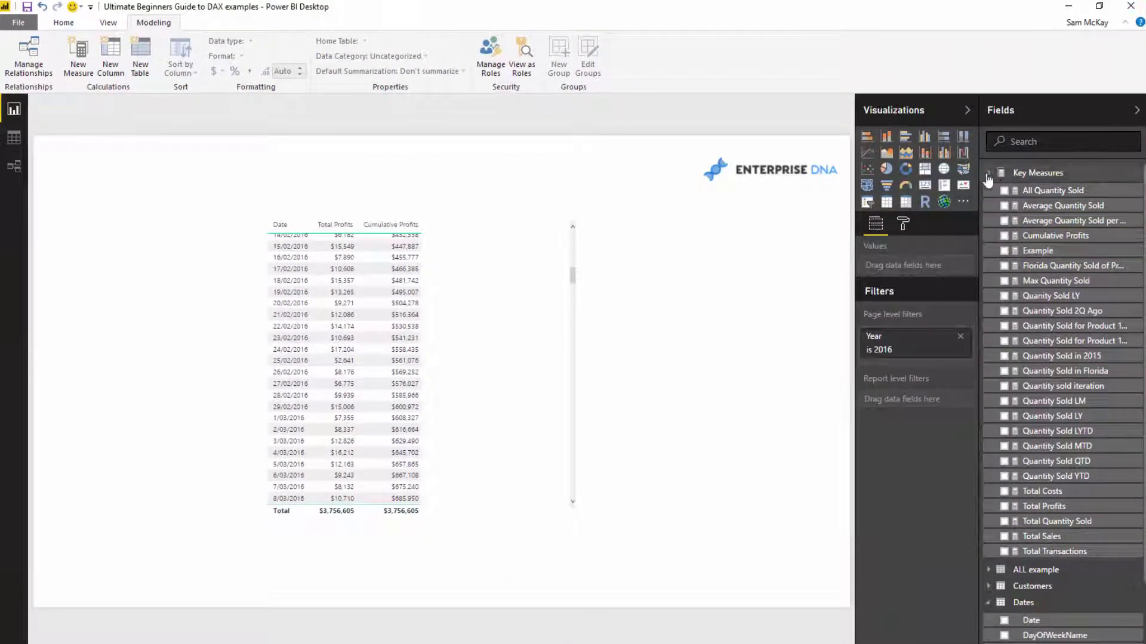
Add the Month & Year field from Dates beside the table as a new visual and turn it into a slicer.
left_click(988, 172)
left_click_drag(1044, 270, 141, 281)
left_click_drag(170, 187, 182, 231)
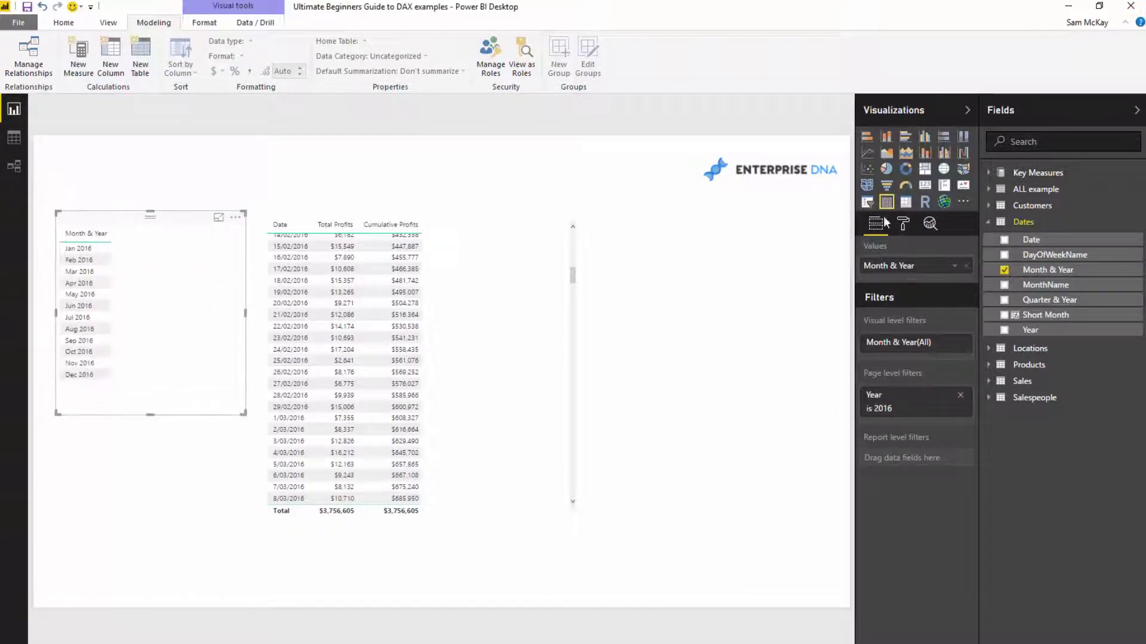
left_click(864, 203)
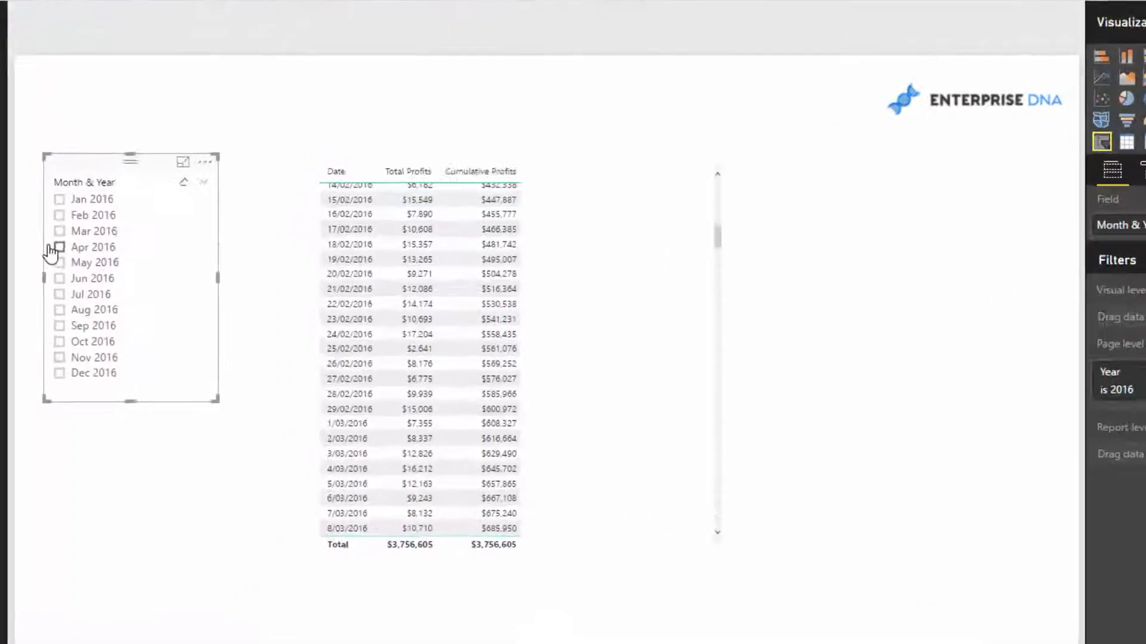
Filter the table to Apr 2016 with the slicer and move the slicer closer to the table.
left_click(68, 283)
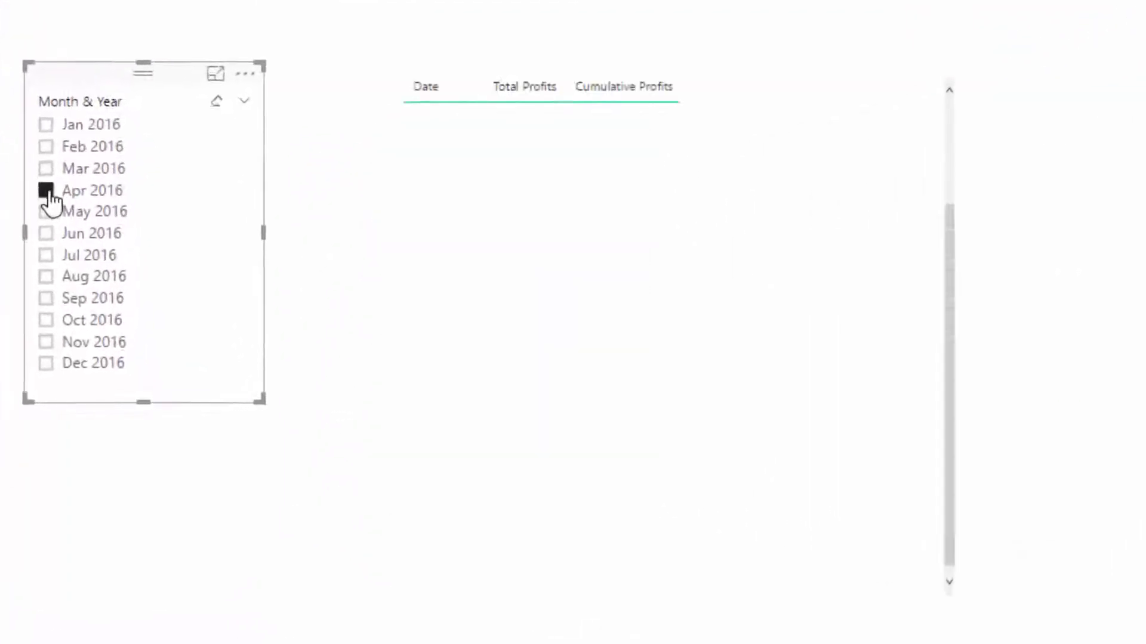
left_click_drag(133, 64, 218, 70)
scroll(919, 298, "up", 3)
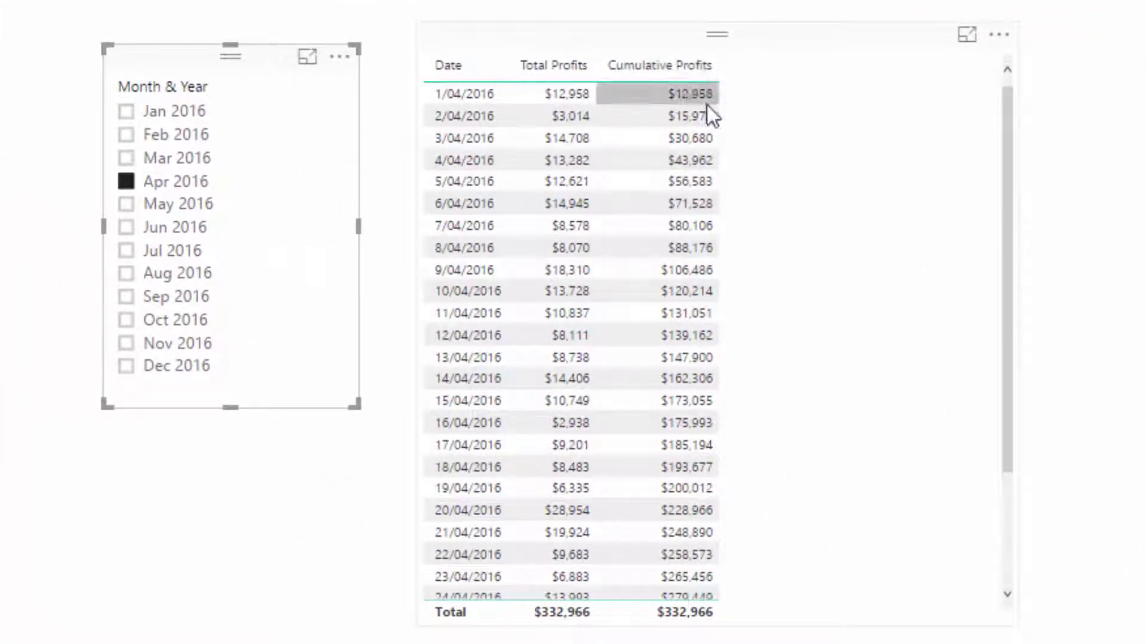
Switch the slicer through May, Jun and Jul 2016 and leave Aug 2016 selected.
left_click(126, 204)
left_click(126, 227)
left_click(126, 251)
left_click(126, 273)
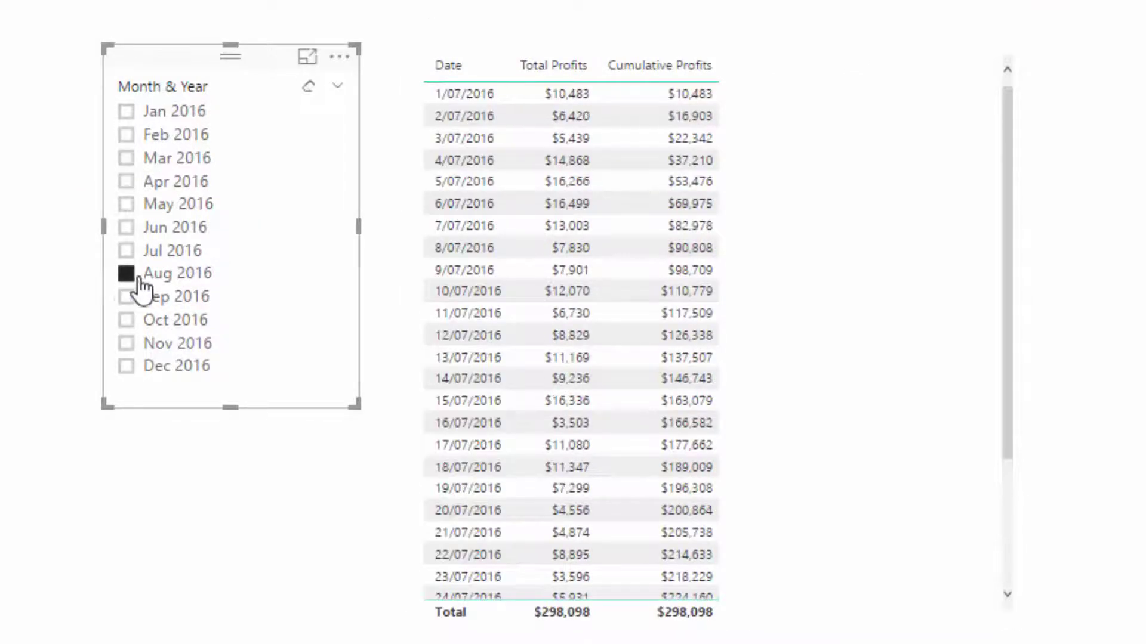
Reposition the profits table slightly and widen it.
left_click_drag(786, 50, 770, 16)
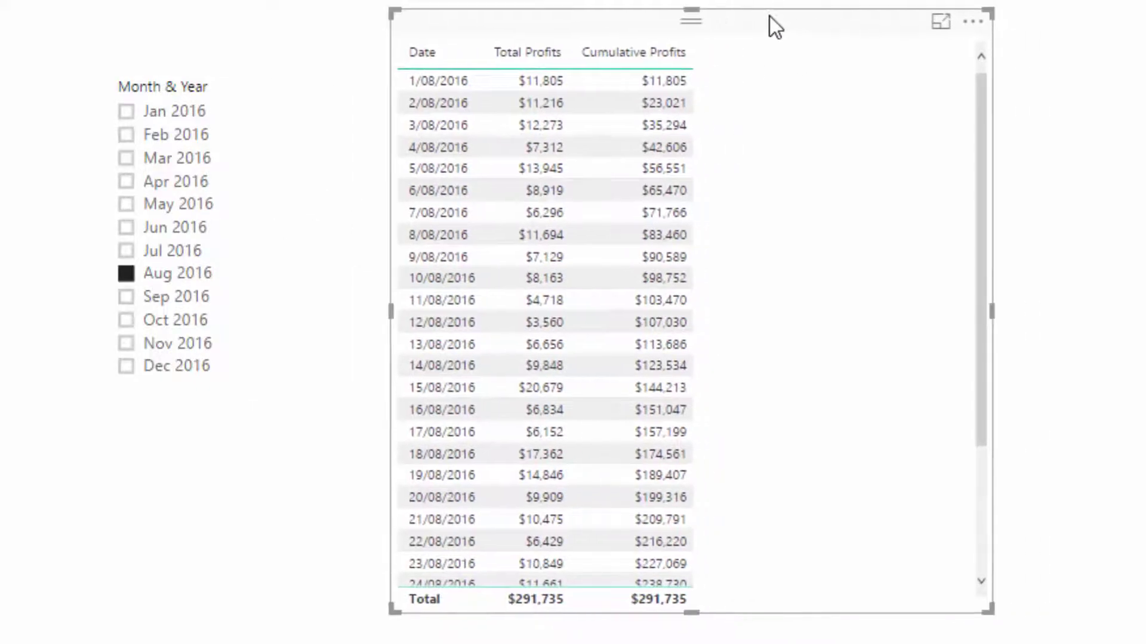
left_click_drag(992, 310, 1141, 310)
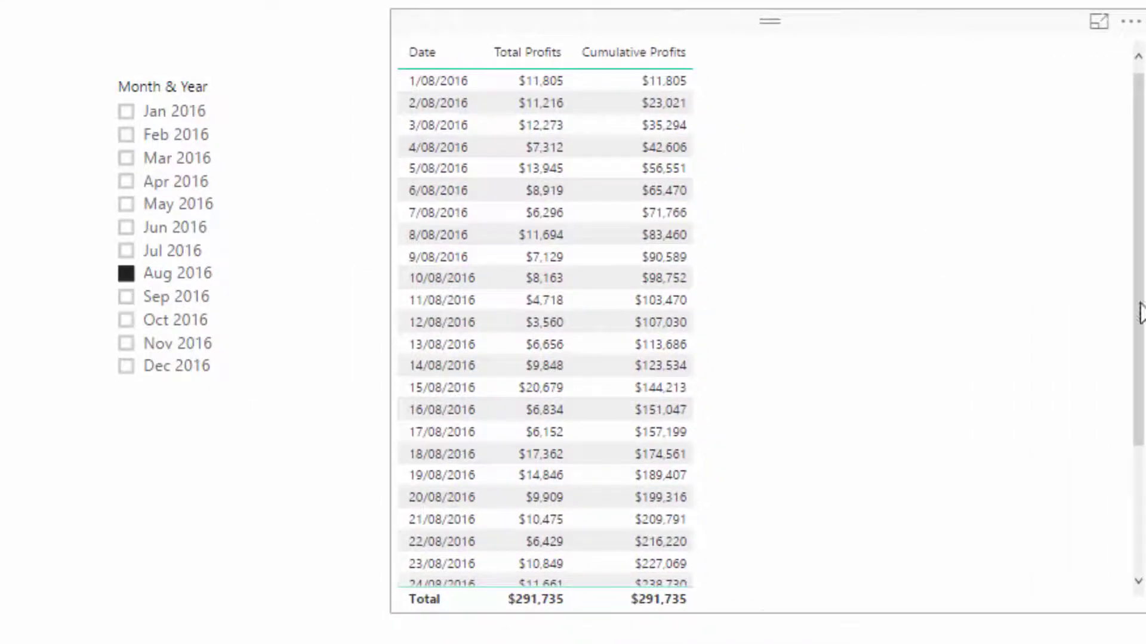
left_click_drag(657, 116, 651, 124)
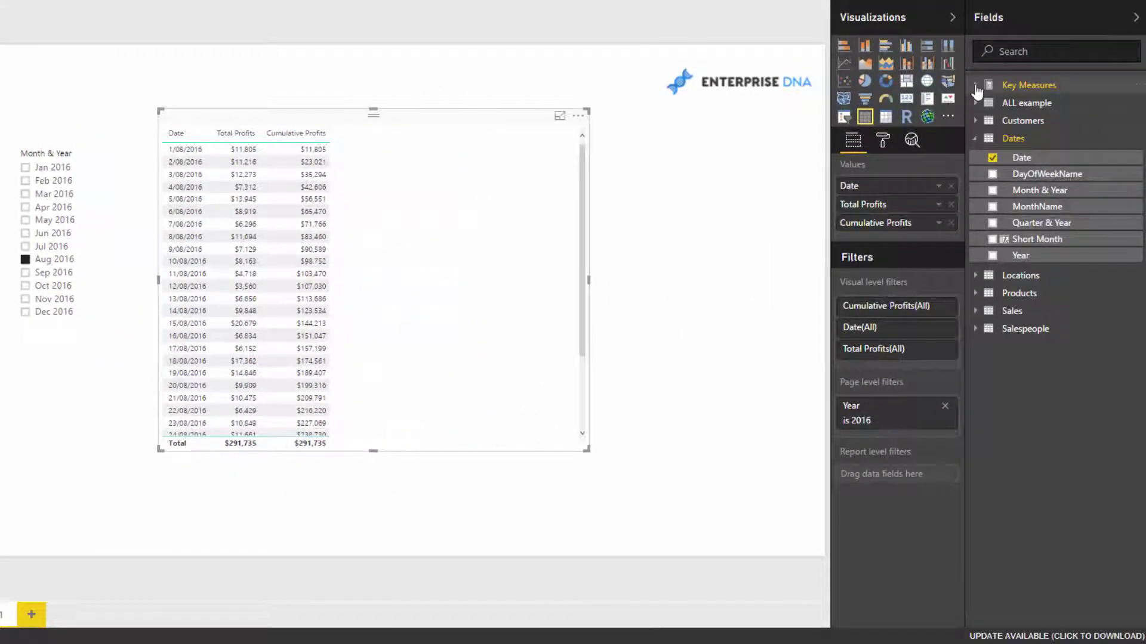
Expand the Key Measures table and review the formulas of Cumulative Profits and Total Profits.
left_click(975, 86)
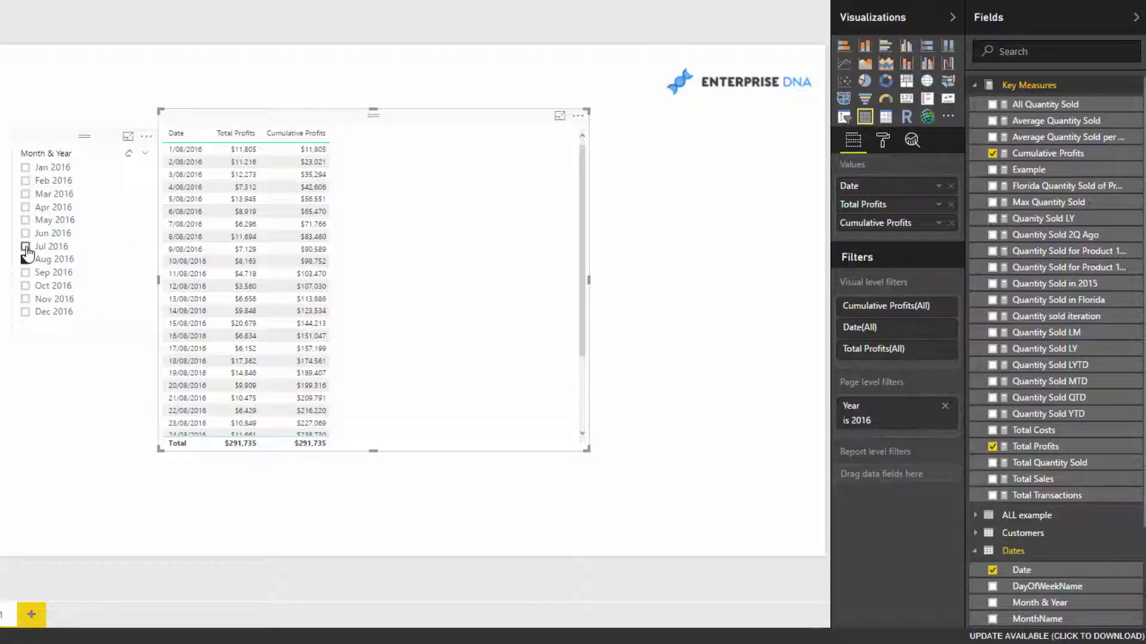
left_click(1047, 153)
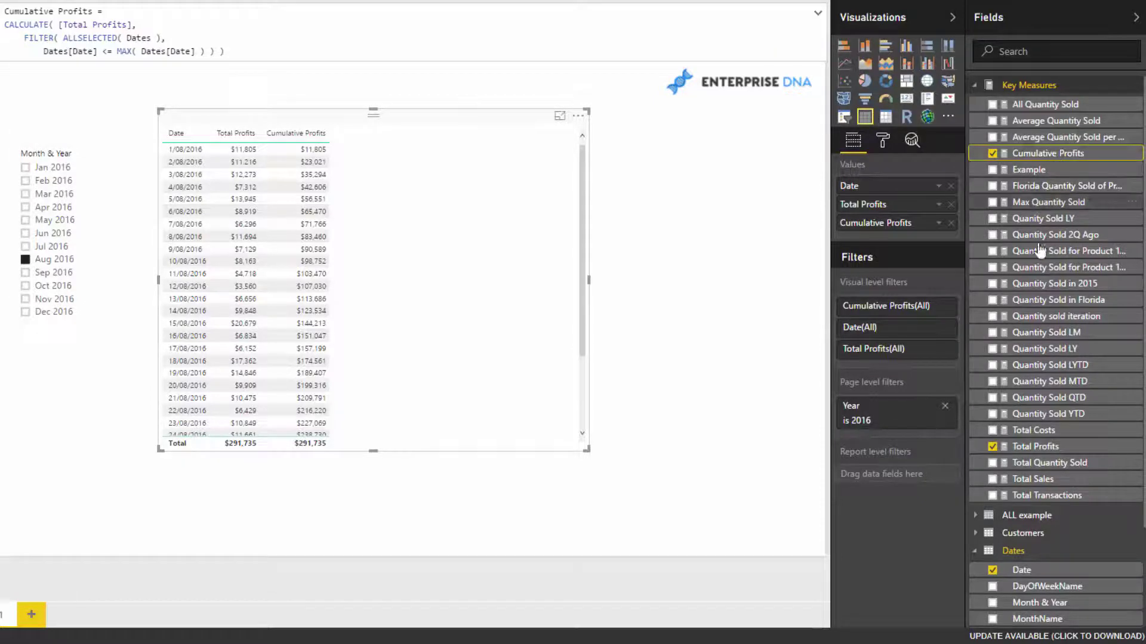
left_click(1042, 450)
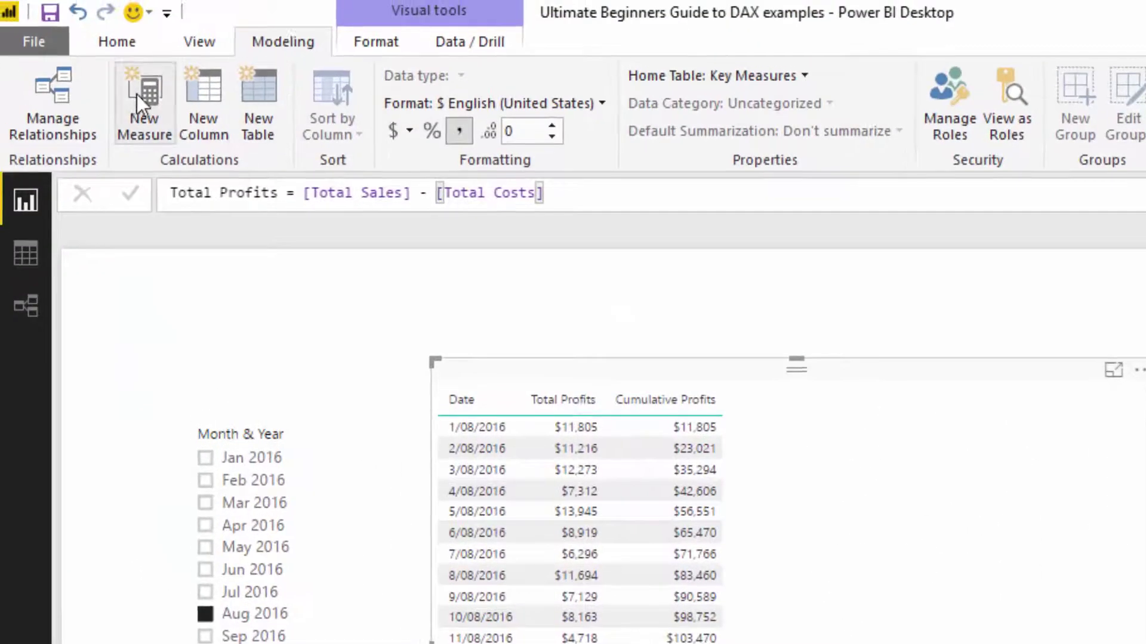
Create a new measure named Profits LM that starts with CALCULATE( [Total Profits].
left_click(144, 94)
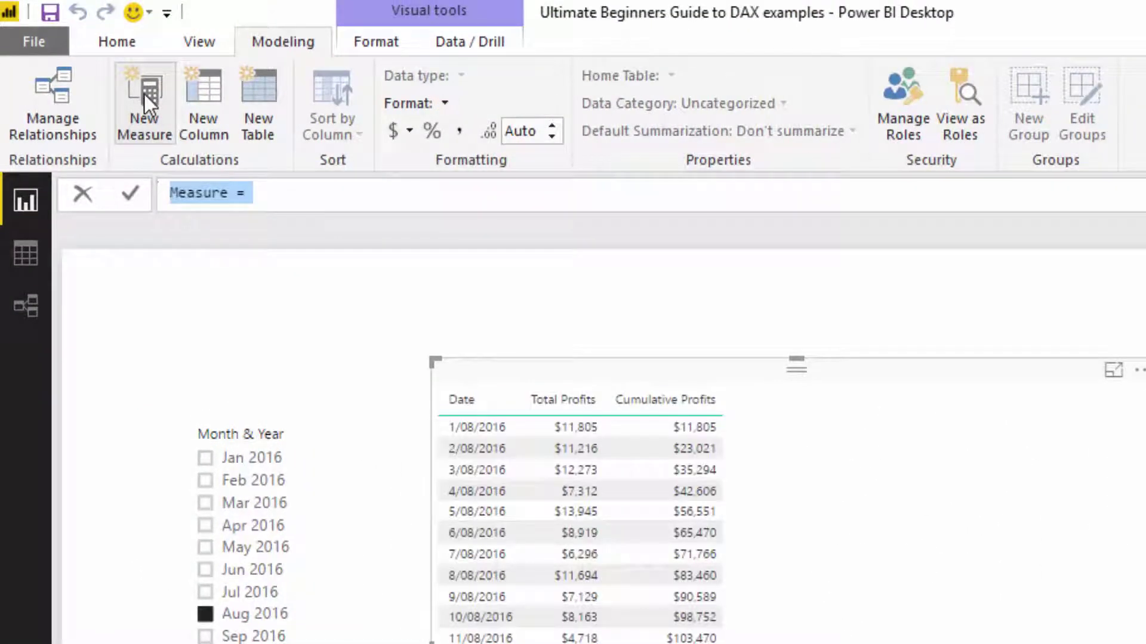
type("Profit")
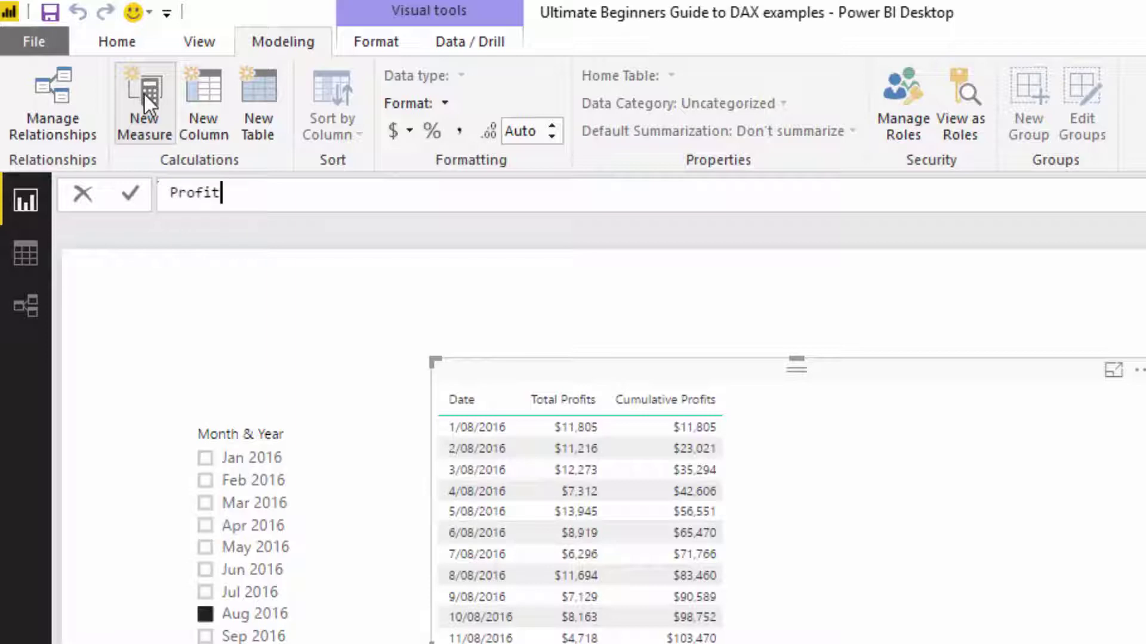
type("s LM = CA")
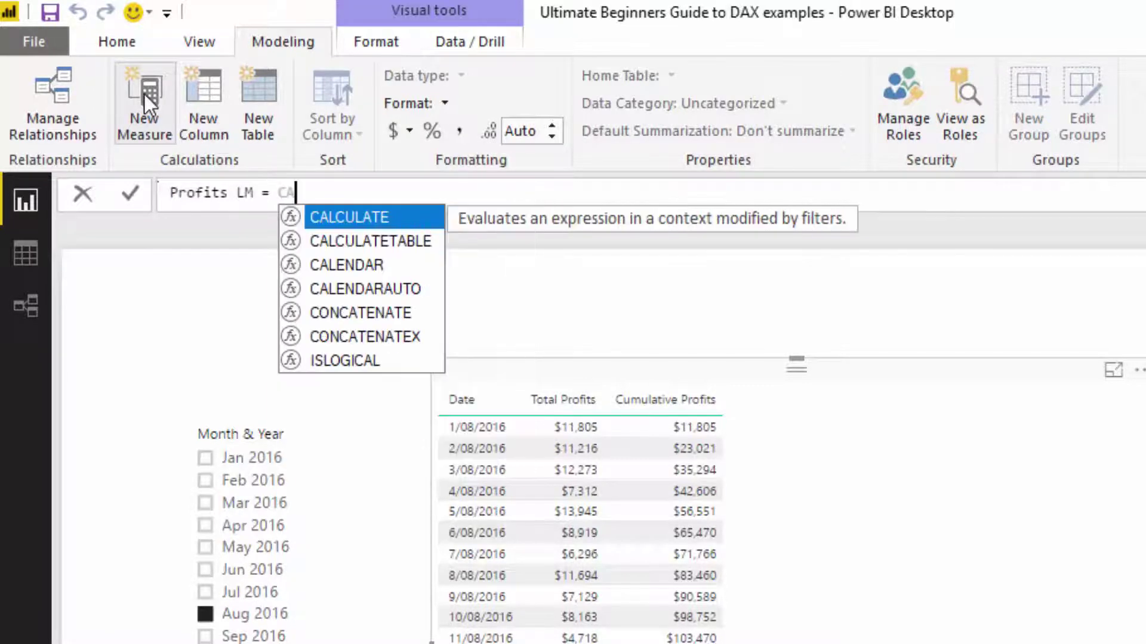
key("Tab")
type("Tot")
key("Down")
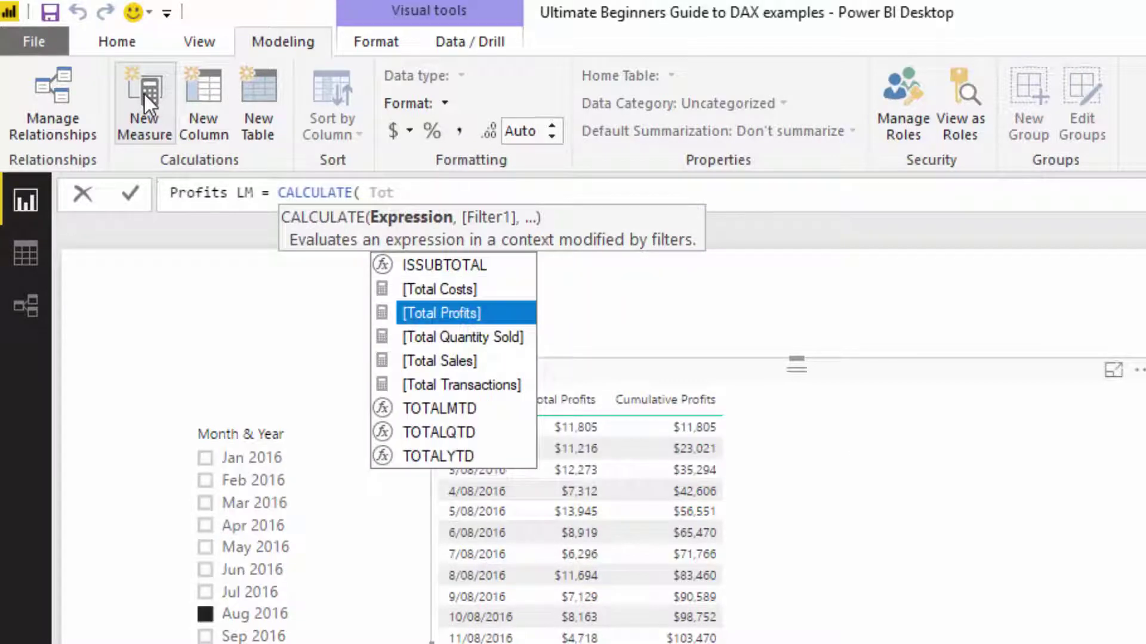
key("Tab")
Continue the Profits LM formula with a DATEADD filter that works on Dates[Date].
type(", DA")
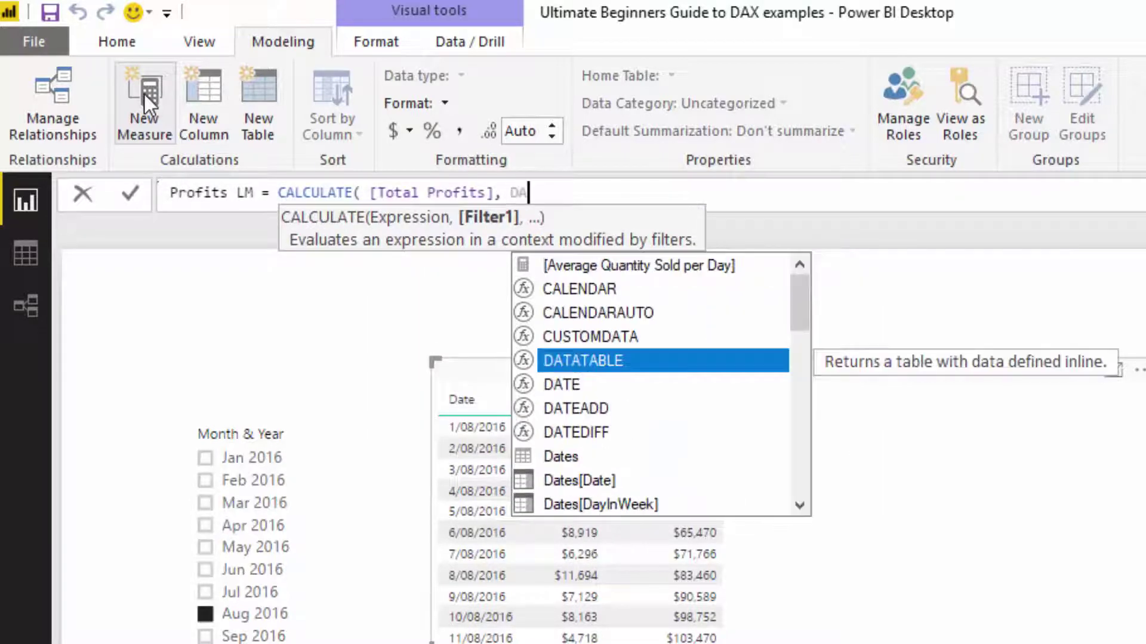
type("T")
key("Down")
key("Down")
key("Tab")
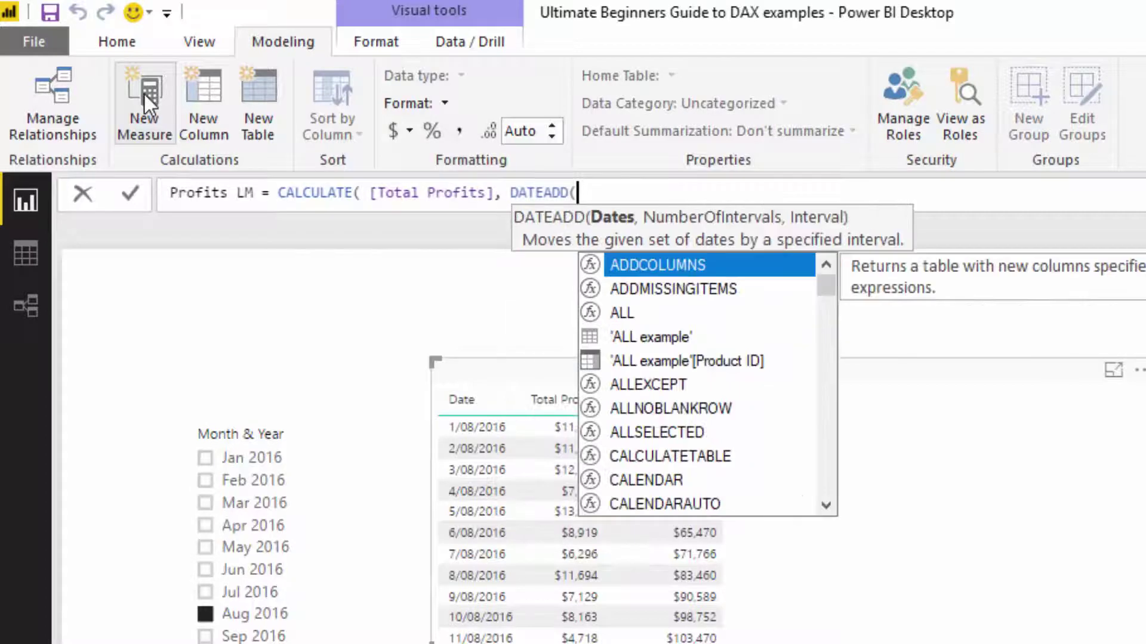
type("Date")
key("Escape")
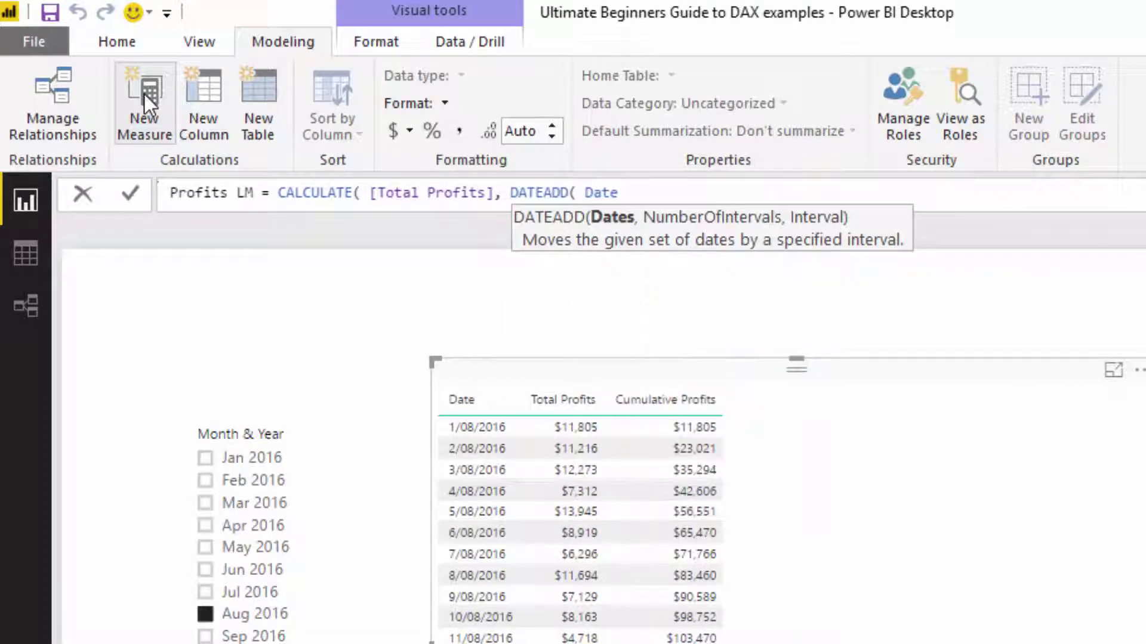
type("s[Date], ")
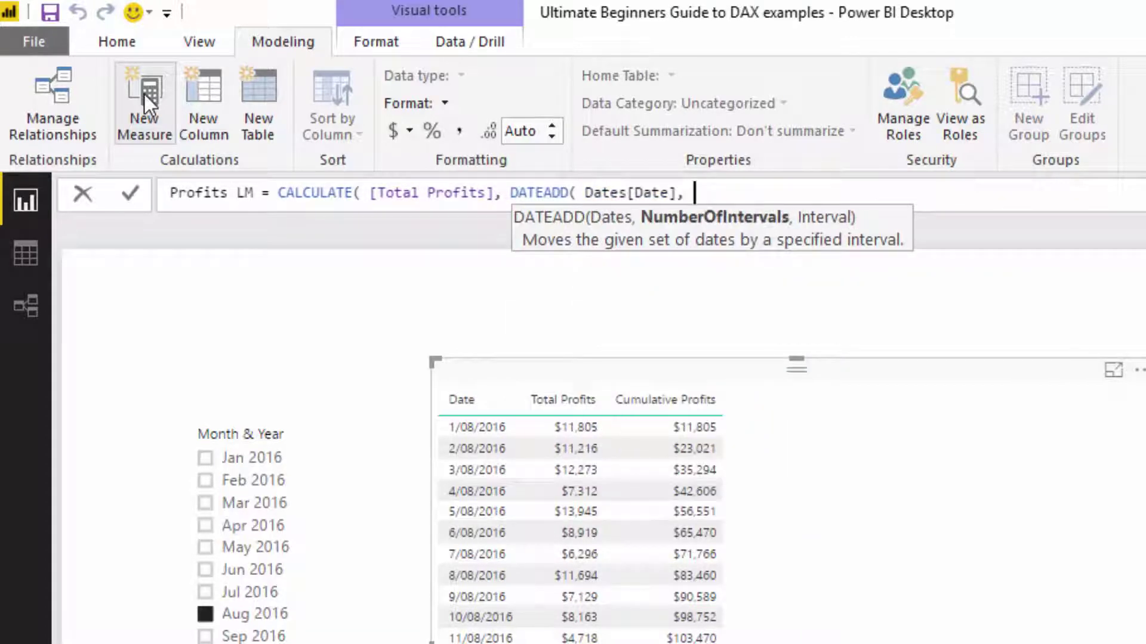
Finish the DATEADD filter in Profits LM with -1 and MONTH, close both brackets and commit the measure.
type("-1,")
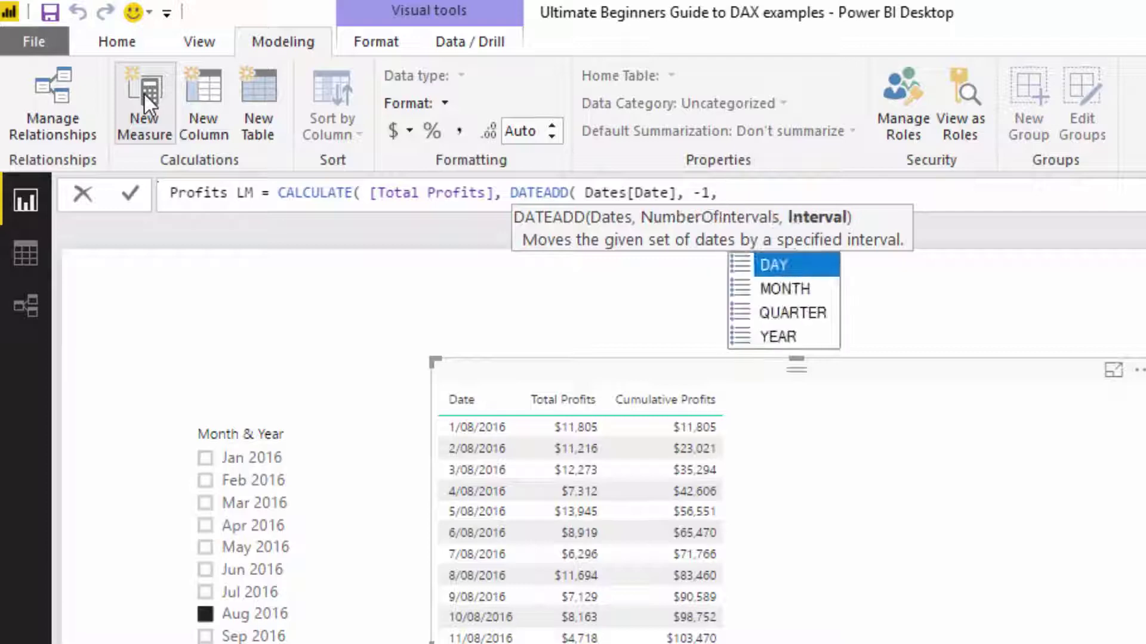
key("Down")
key("Tab")
type(") )")
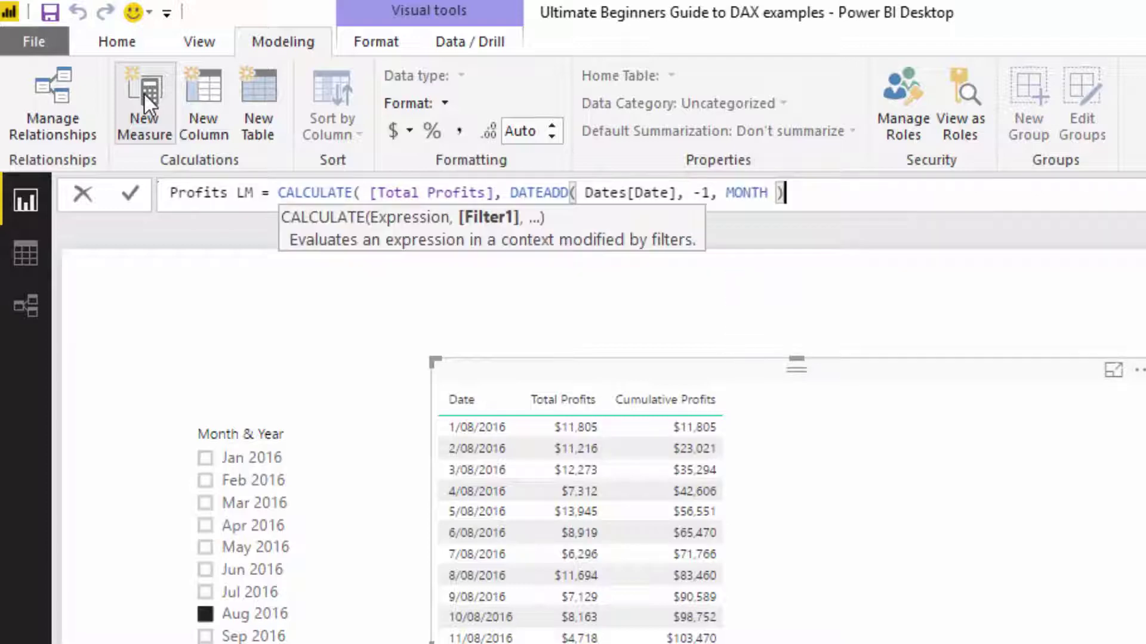
key("Return")
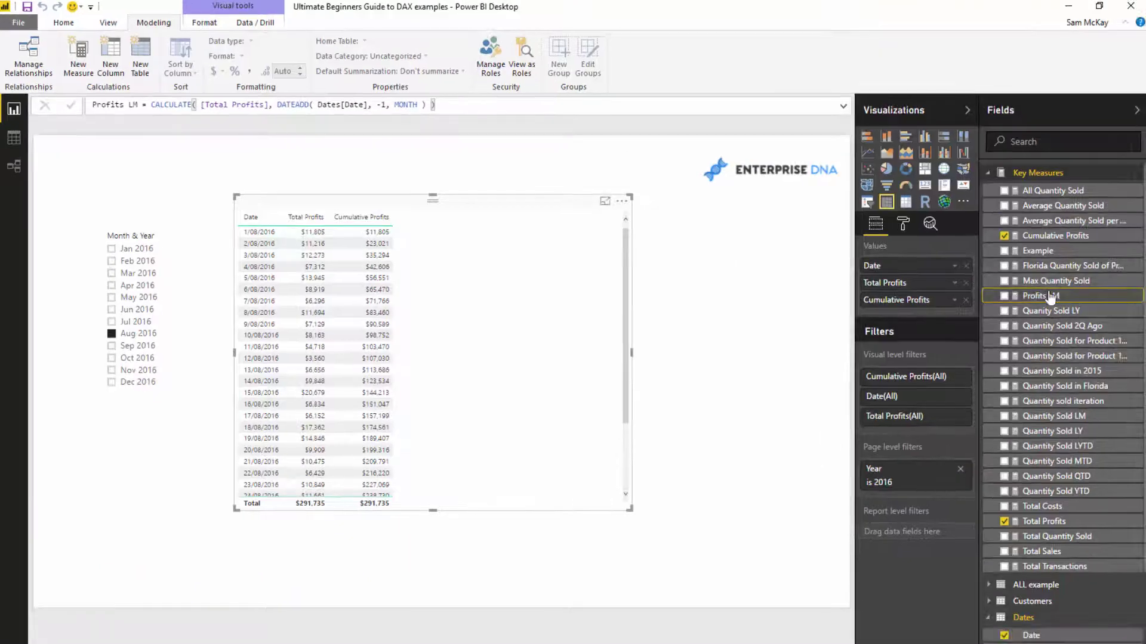
Add Profits LM to the profits table and compare it for Jul 2016 and Aug 2016, leaving Aug 2016 selected.
left_click_drag(1054, 295, 474, 309)
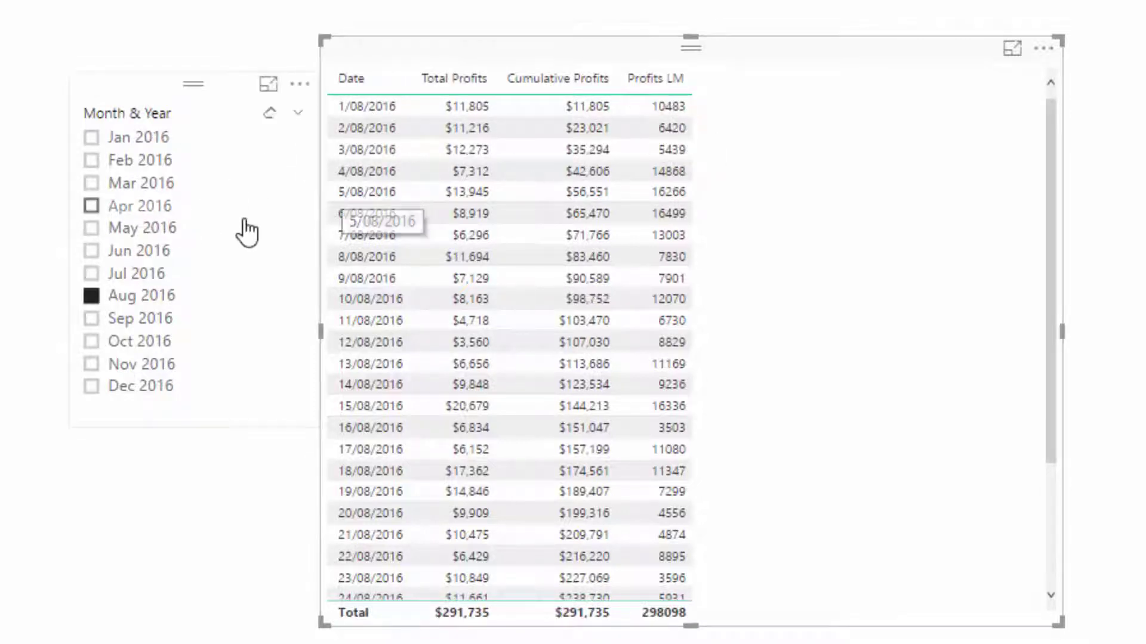
left_click(91, 273)
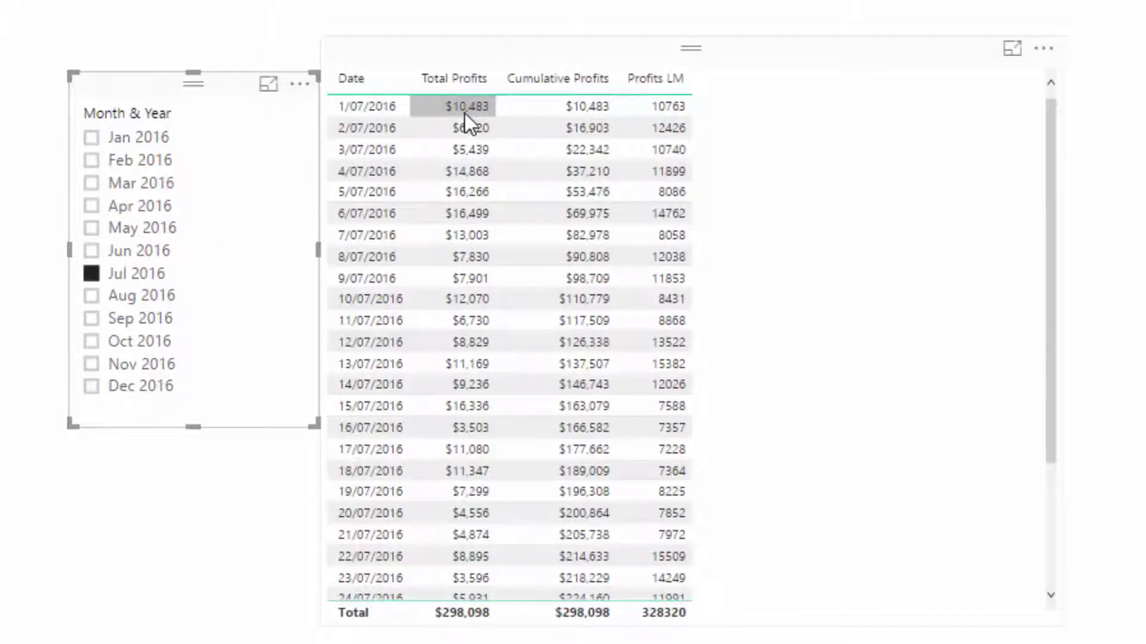
left_click(92, 295)
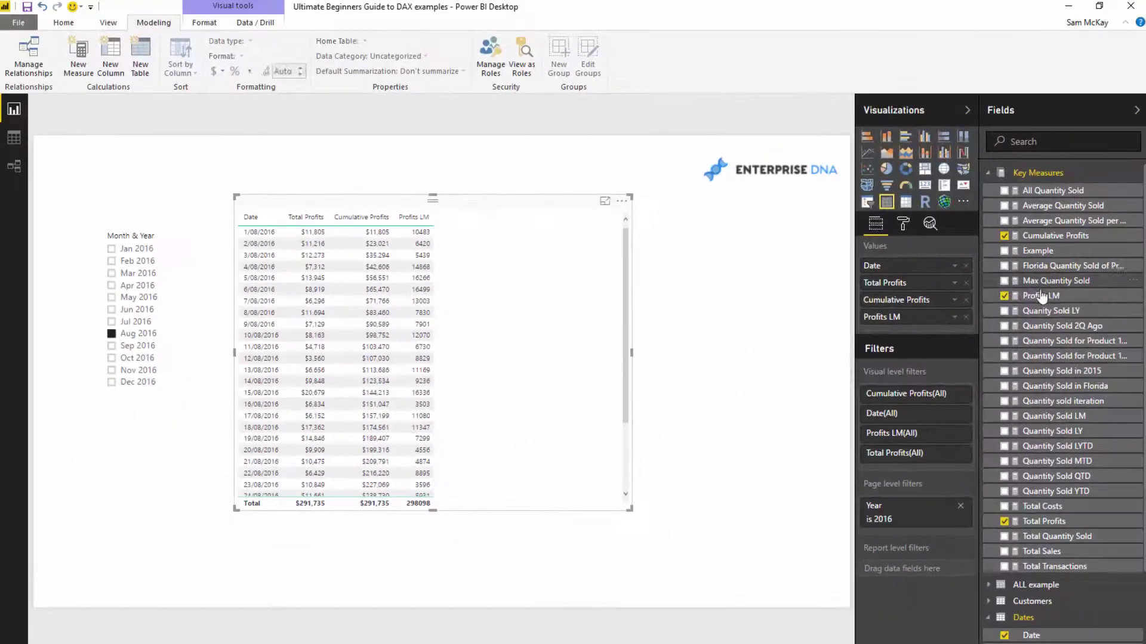
Copy the whole Profits LM formula into a new measure.
left_click(1040, 296)
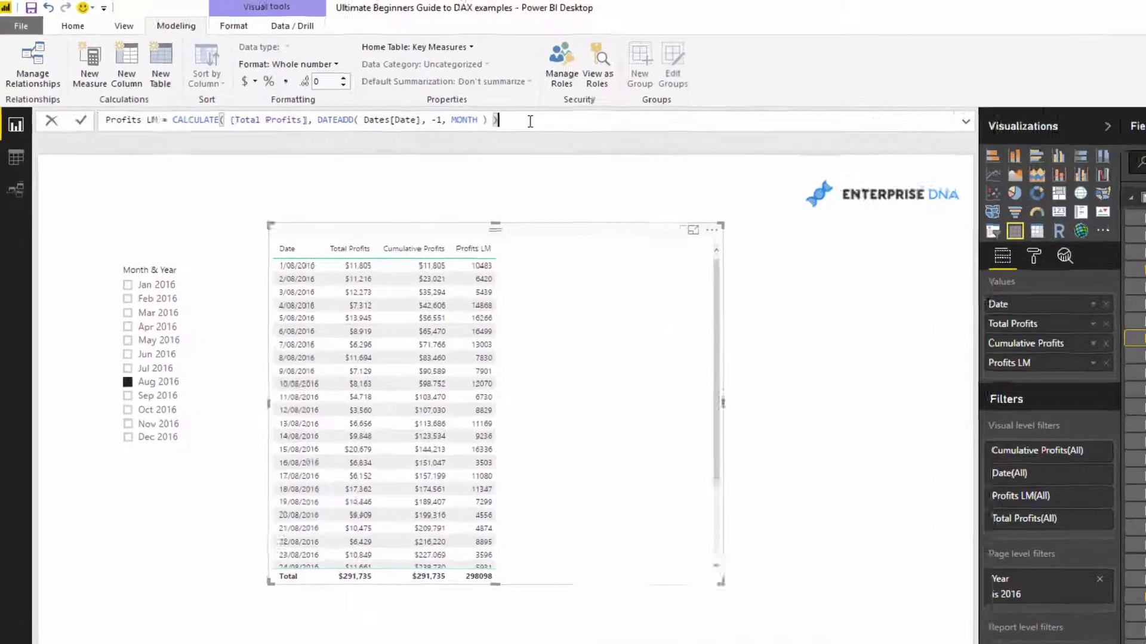
left_click_drag(486, 110, 82, 105)
key("ctrl+c")
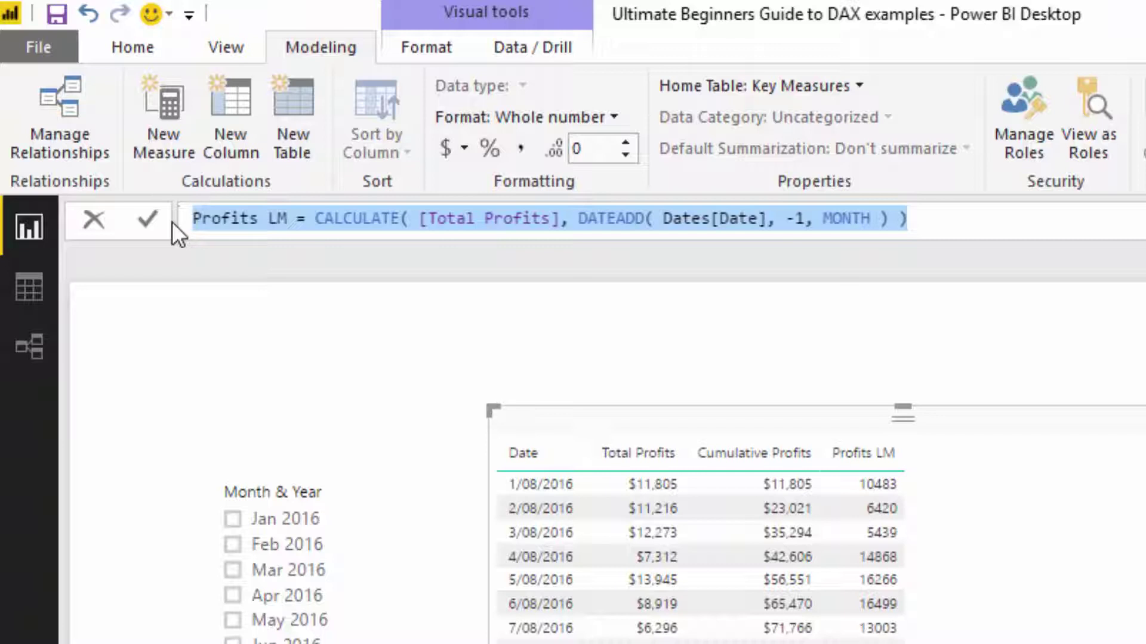
left_click(170, 102)
key("ctrl+v")
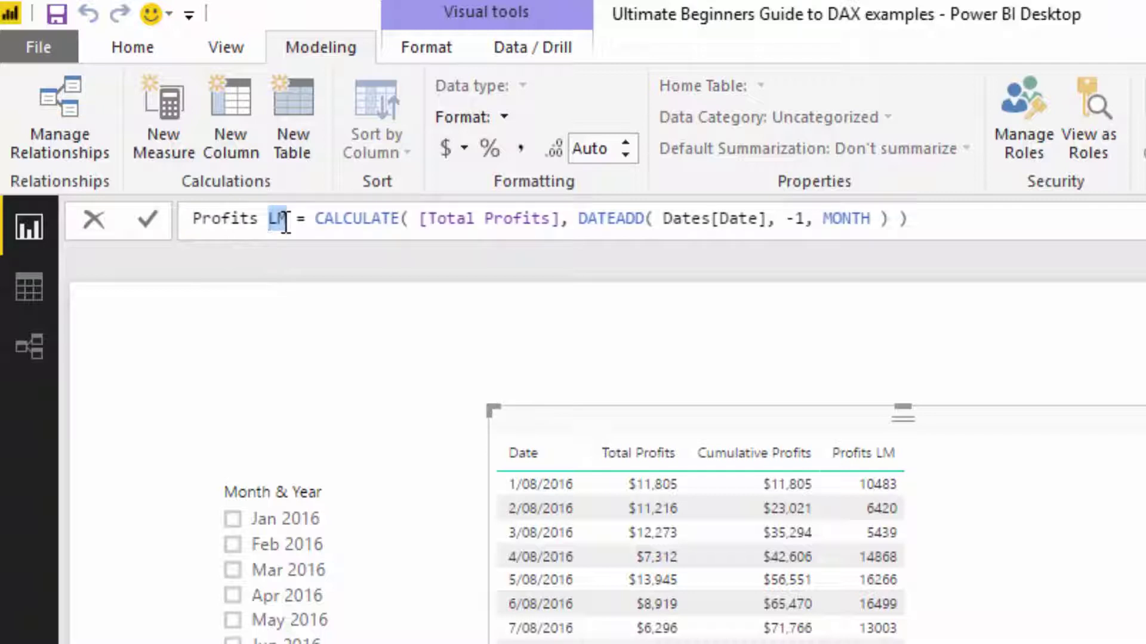
Rename the copied measure as Profits 2M Ago and set its DATEADD interval to -2.
type("2Yr")
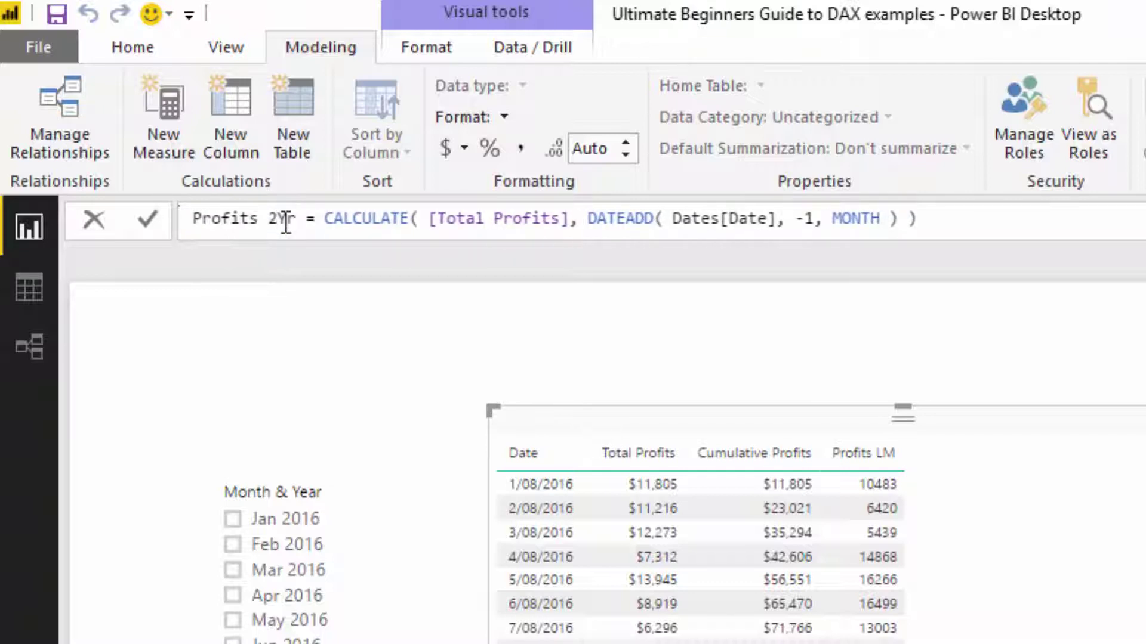
key("BackSpace")
key("BackSpace")
type("M Ago")
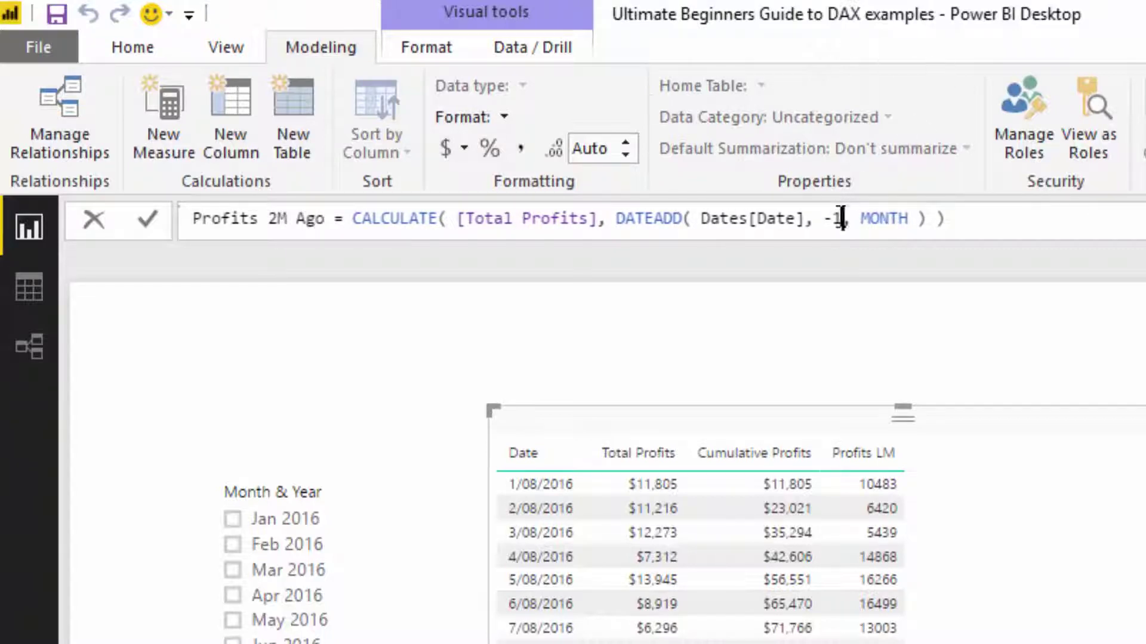
left_click(842, 217)
key("BackSpace")
type("2")
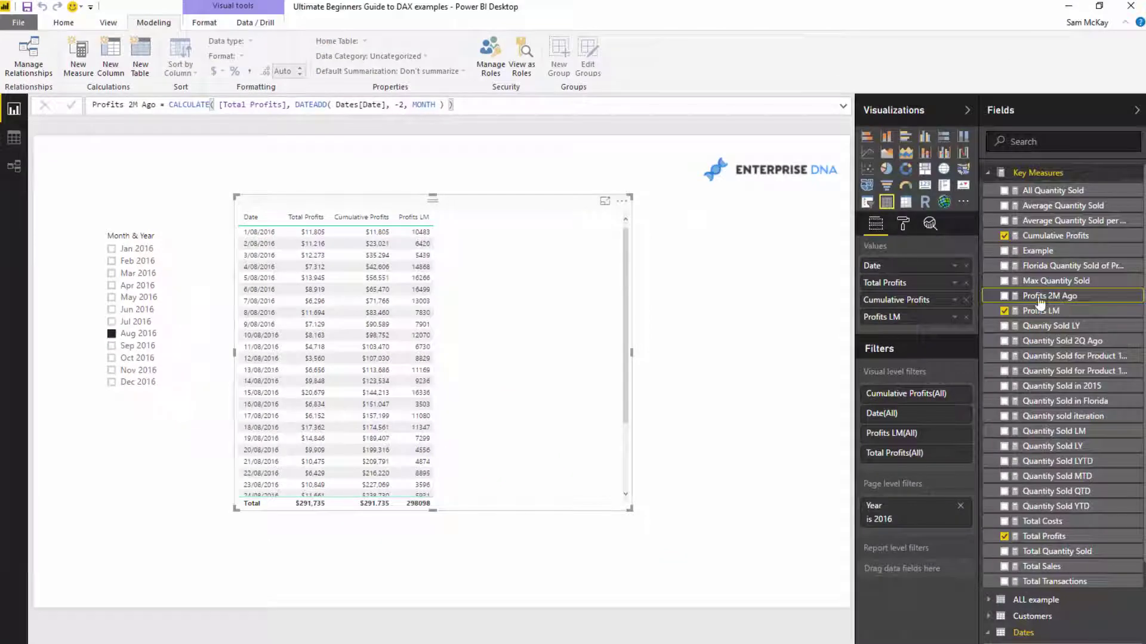
Add Profits 2M Ago to the profits table and move Cumulative Profits to the last column.
left_click_drag(1039, 301, 494, 348)
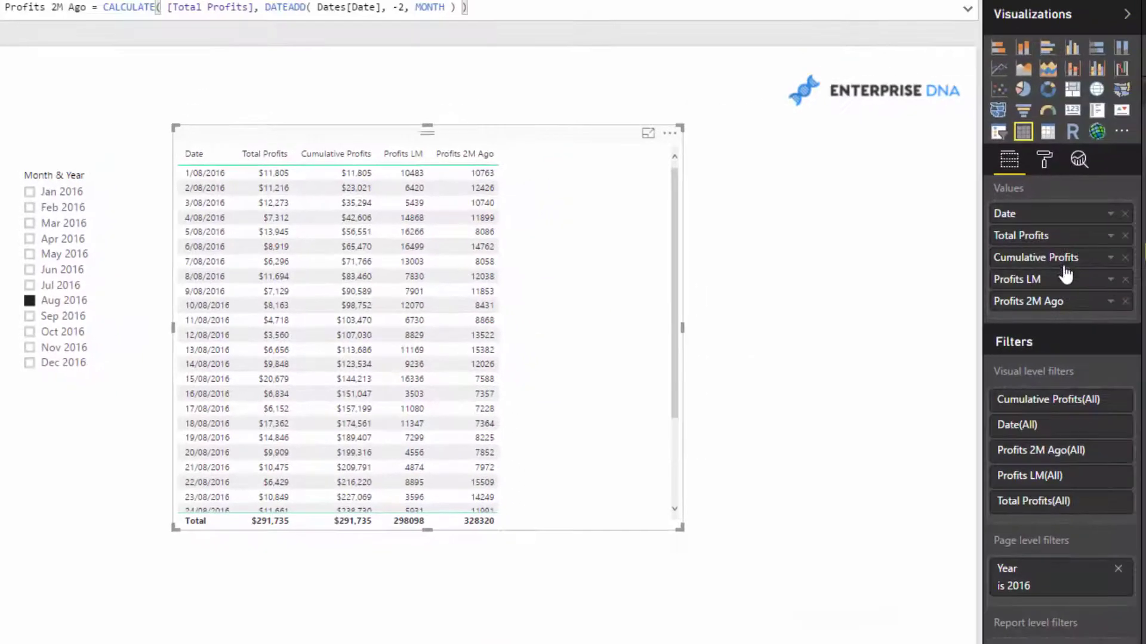
left_click_drag(1062, 257, 1066, 316)
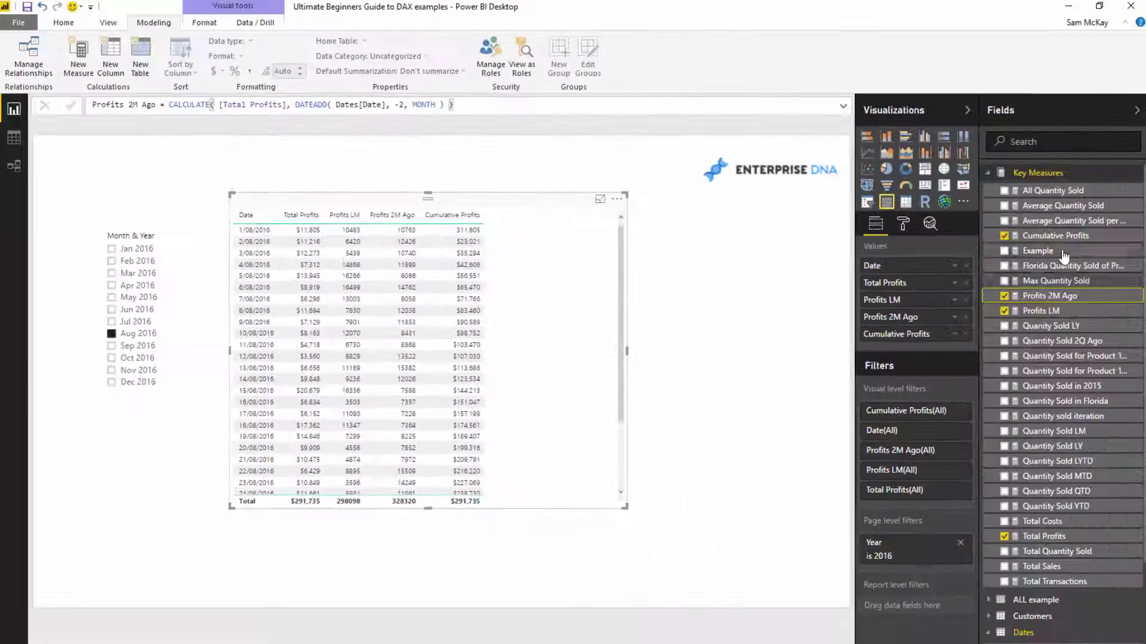
Copy the Cumulative Profits formula into a new measure named Cumulative Profits LM.
left_click(1055, 236)
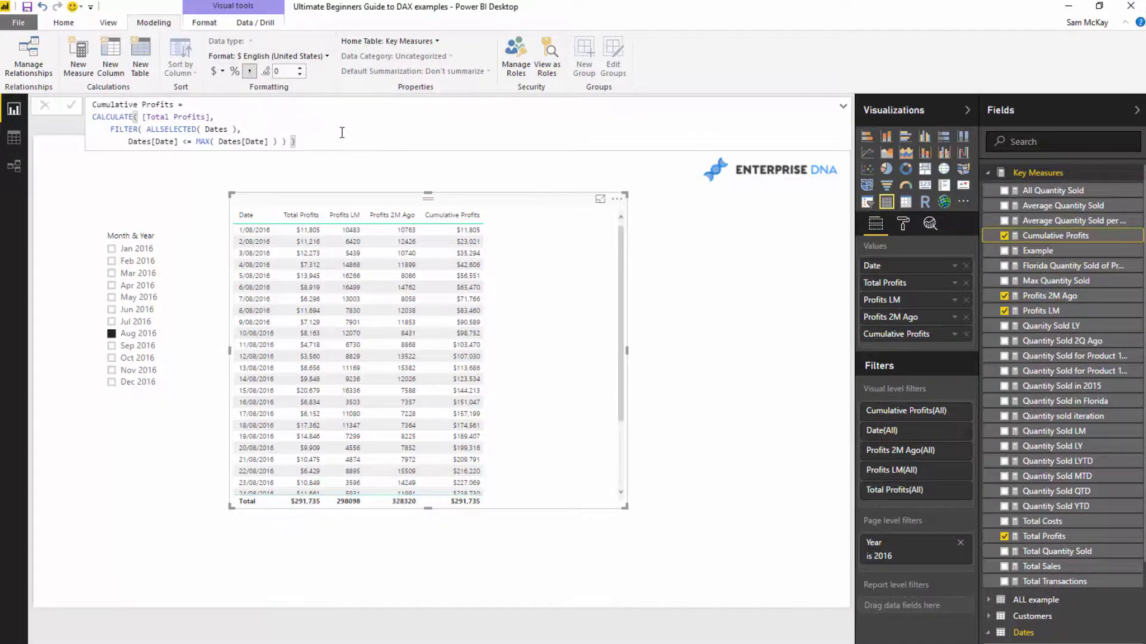
key("ctrl+a")
key("ctrl+c")
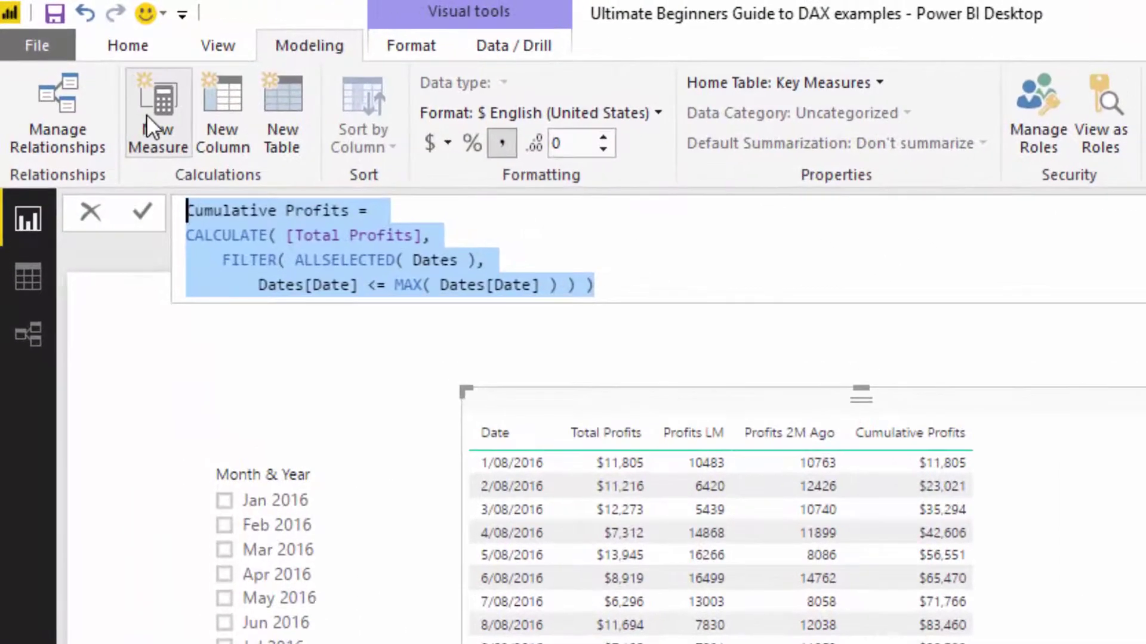
left_click(145, 114)
key("ctrl+v")
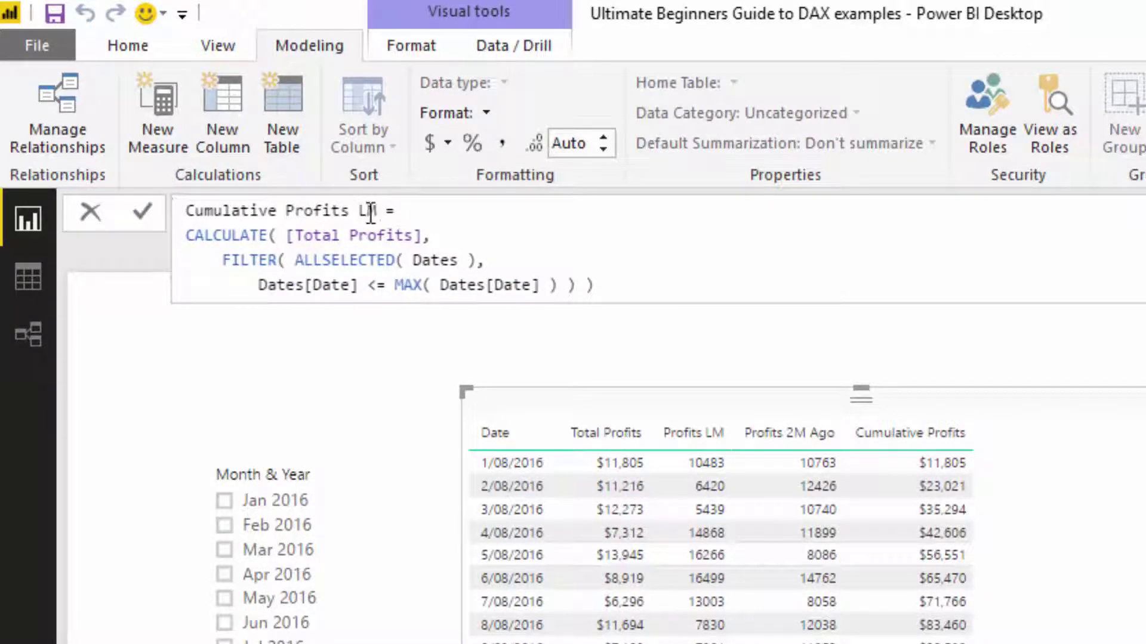
Replace [Total Profits] with [Profits LM] in the Cumulative Profits LM formula and commit it.
left_click(423, 236)
left_click(280, 236, "shift")
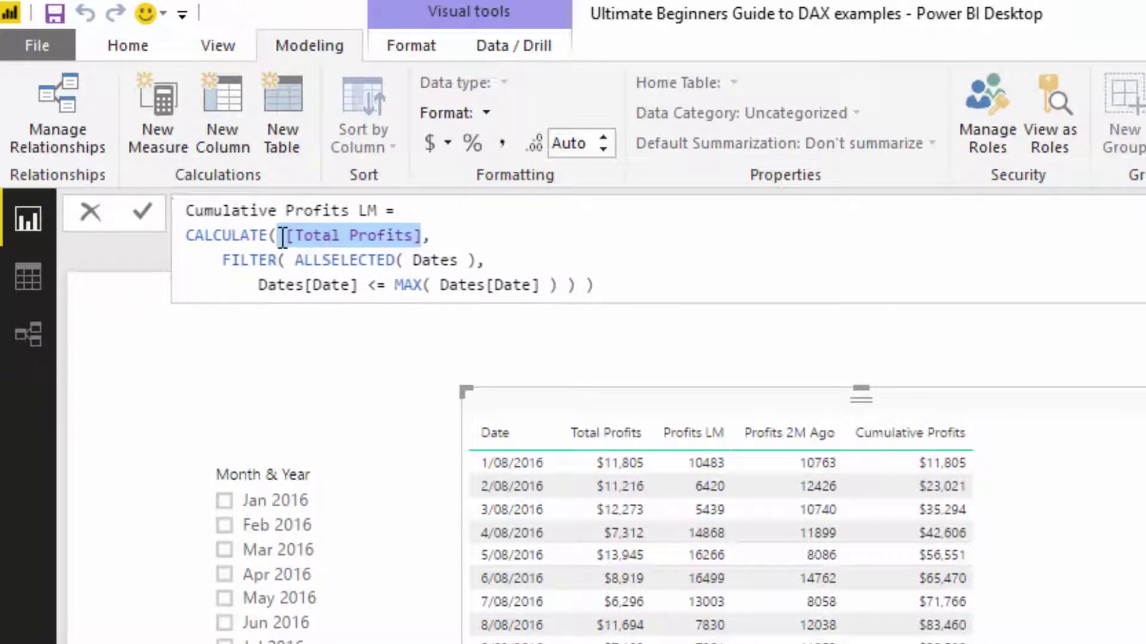
type("Prof")
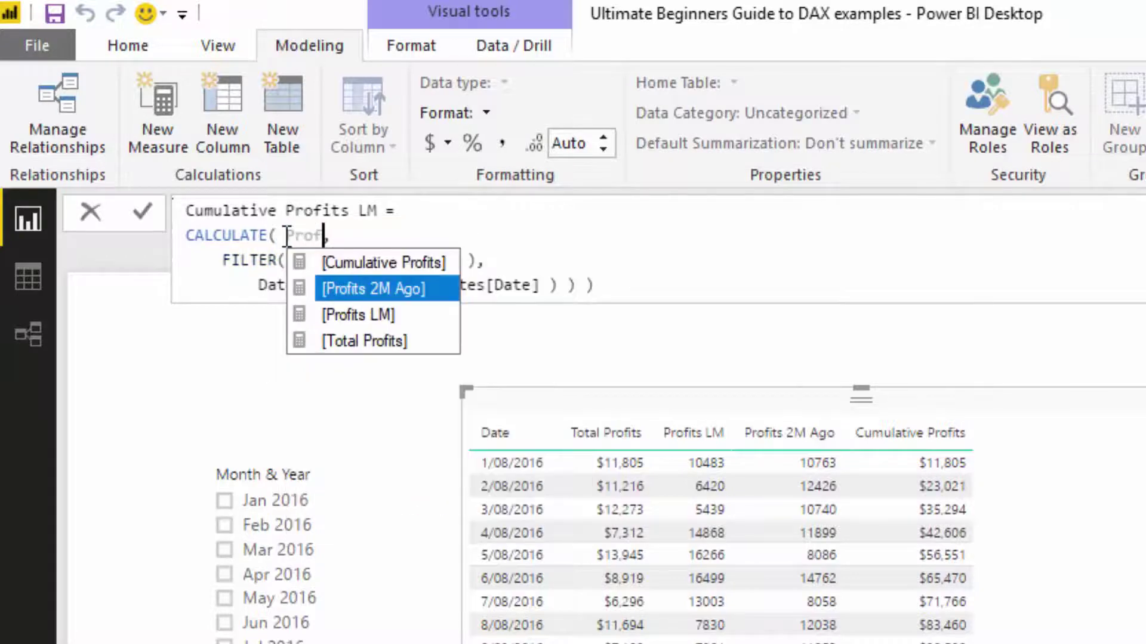
key("Down")
key("Tab")
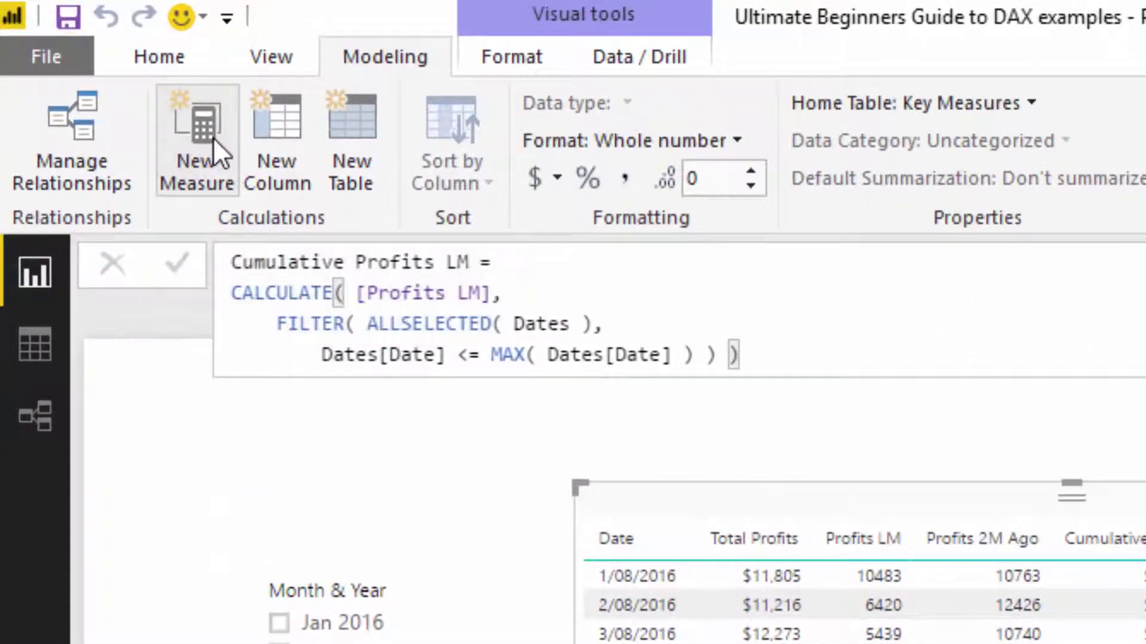
Create the measure Cumulative Profits 2M Ago from the copied formula, using [Profits 2M Ago] instead of [Total Profits].
left_click(93, 60)
key("ctrl+v")
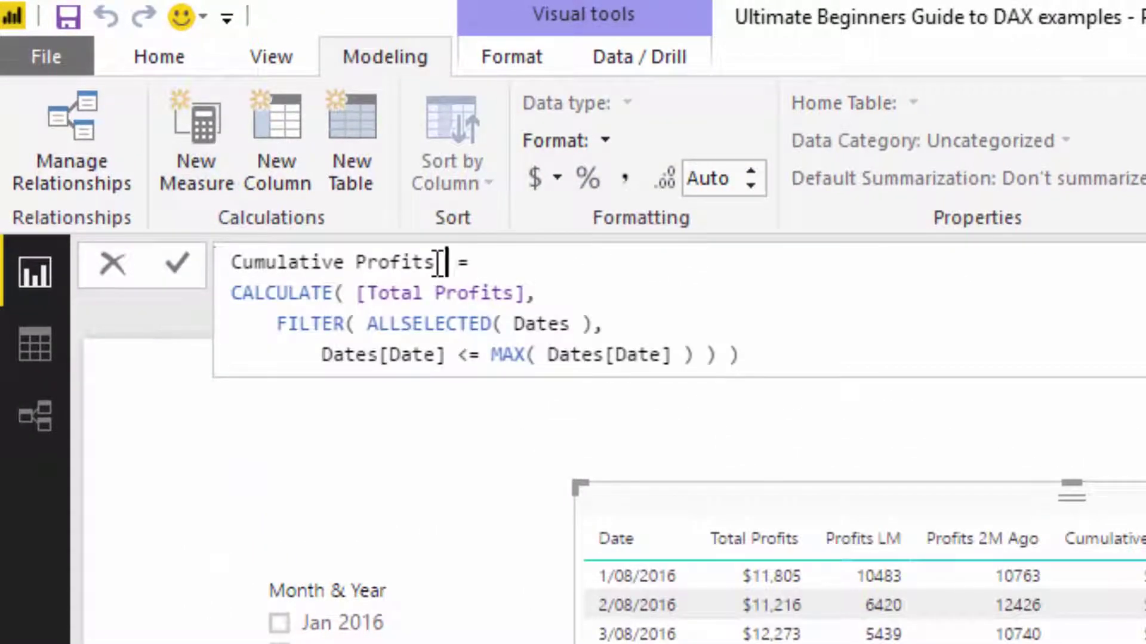
type("M Ago")
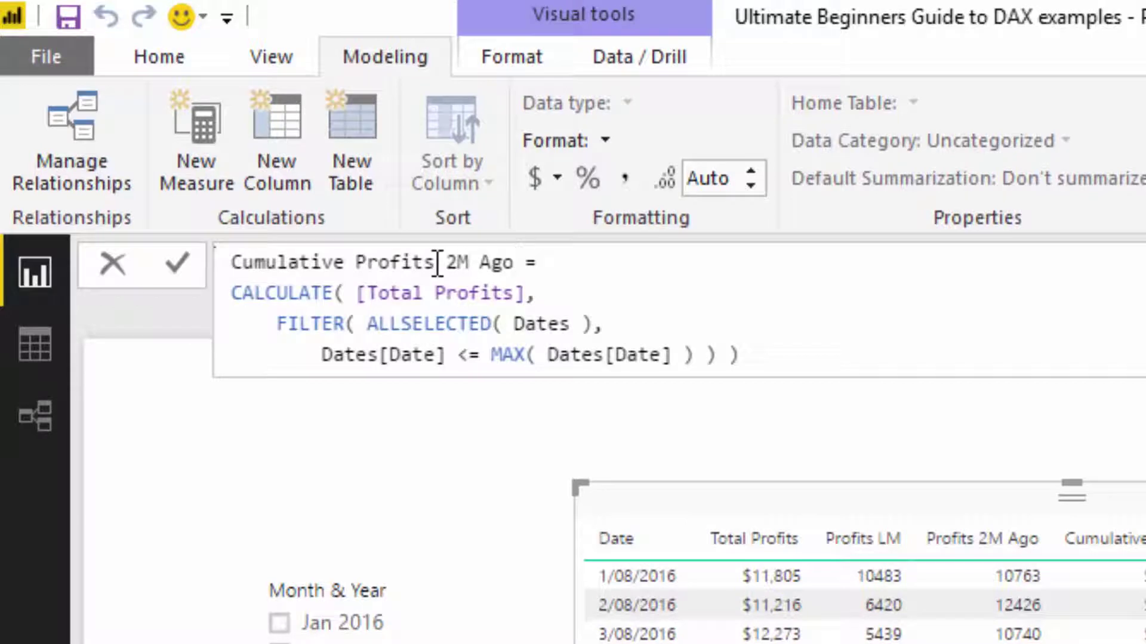
left_click_drag(531, 296, 365, 296)
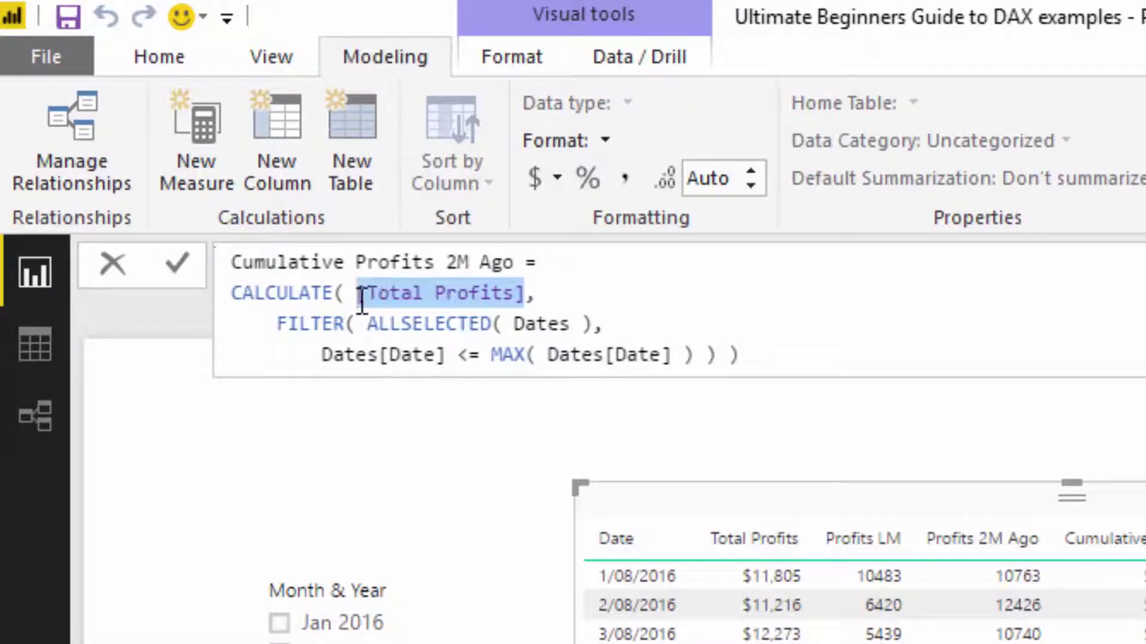
type("Profi")
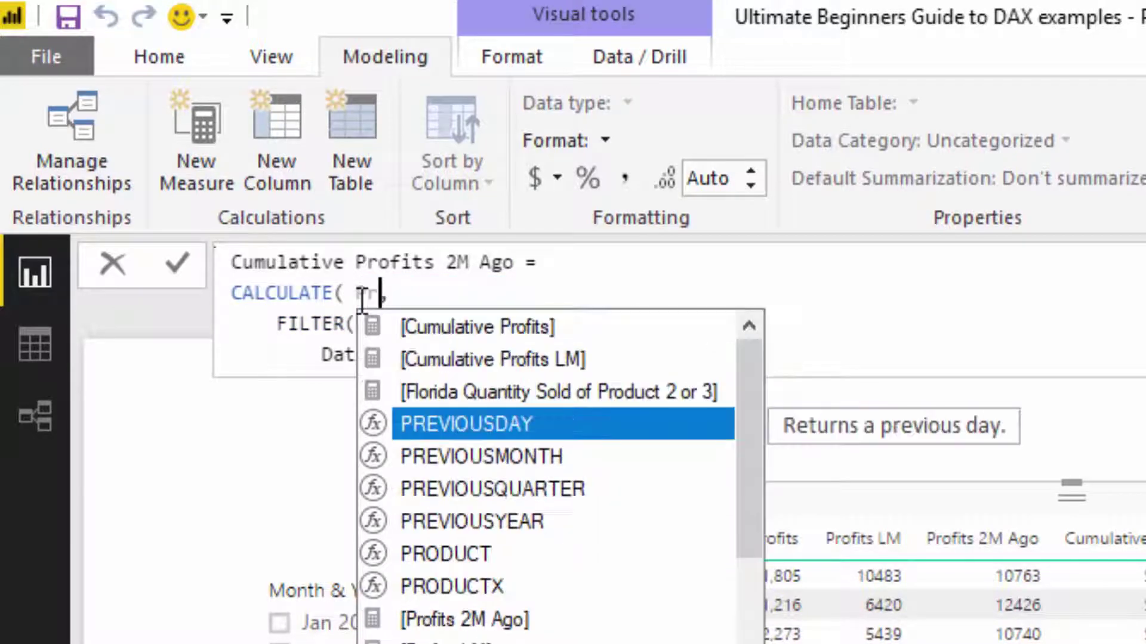
key("Tab")
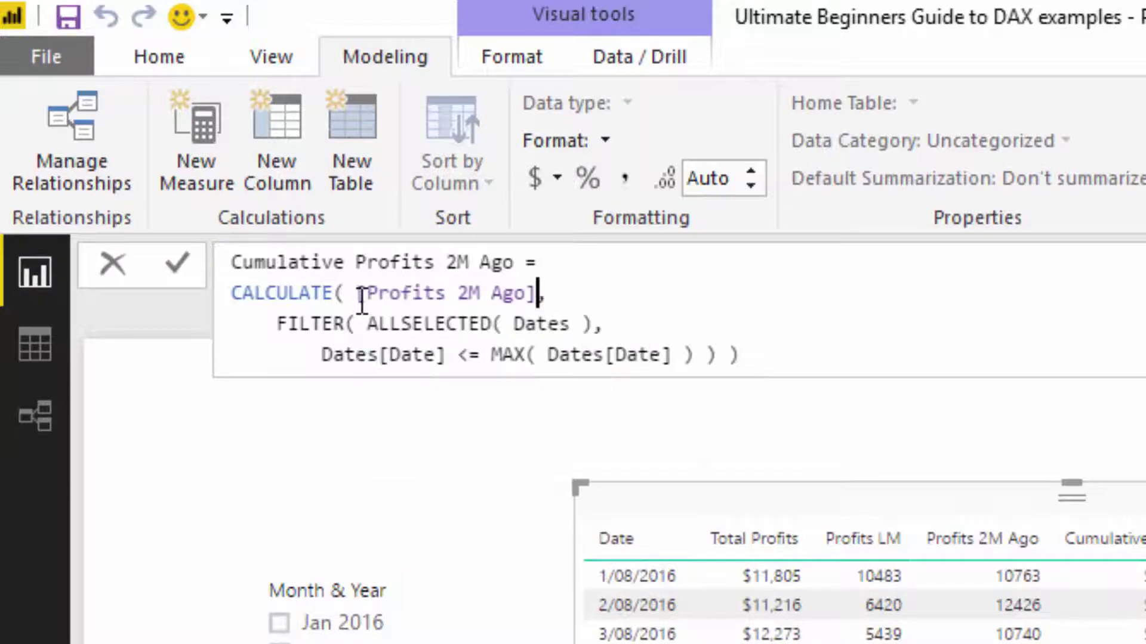
key("Return")
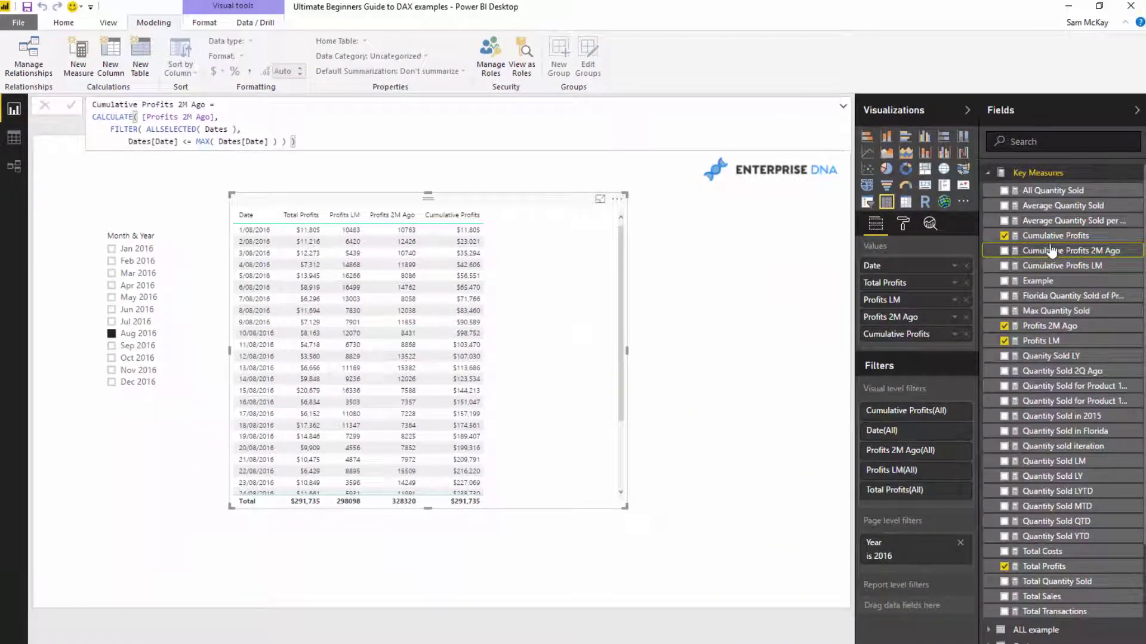
Shift the profits table slightly and add Cumulative Profits LM and Cumulative Profits 2M Ago as columns.
left_click_drag(565, 285, 558, 284)
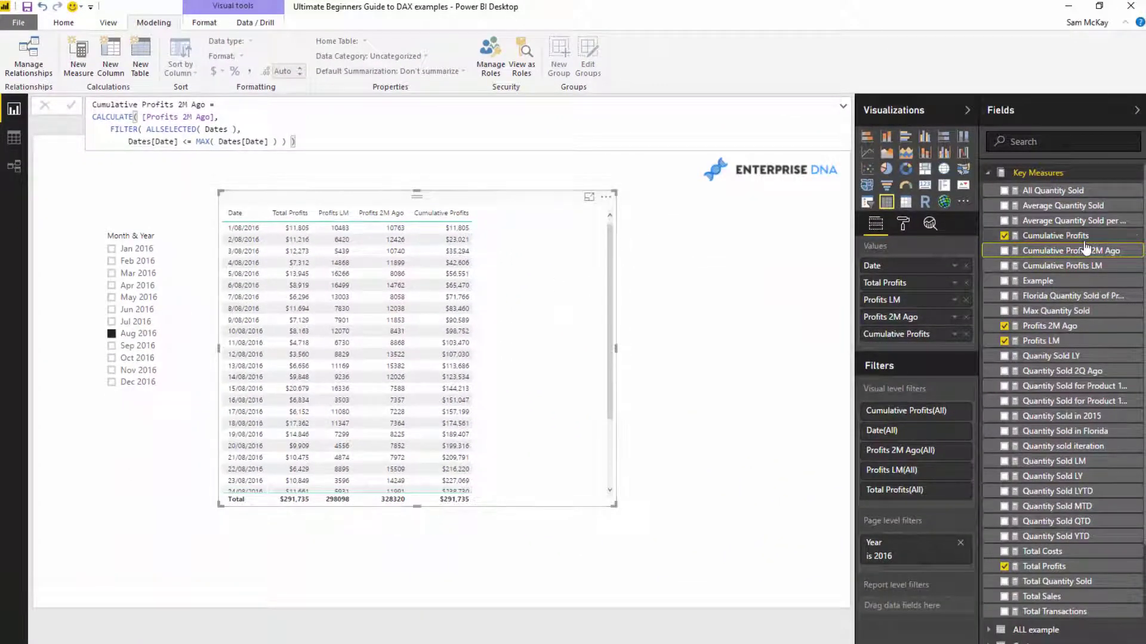
left_click_drag(1076, 274, 571, 327)
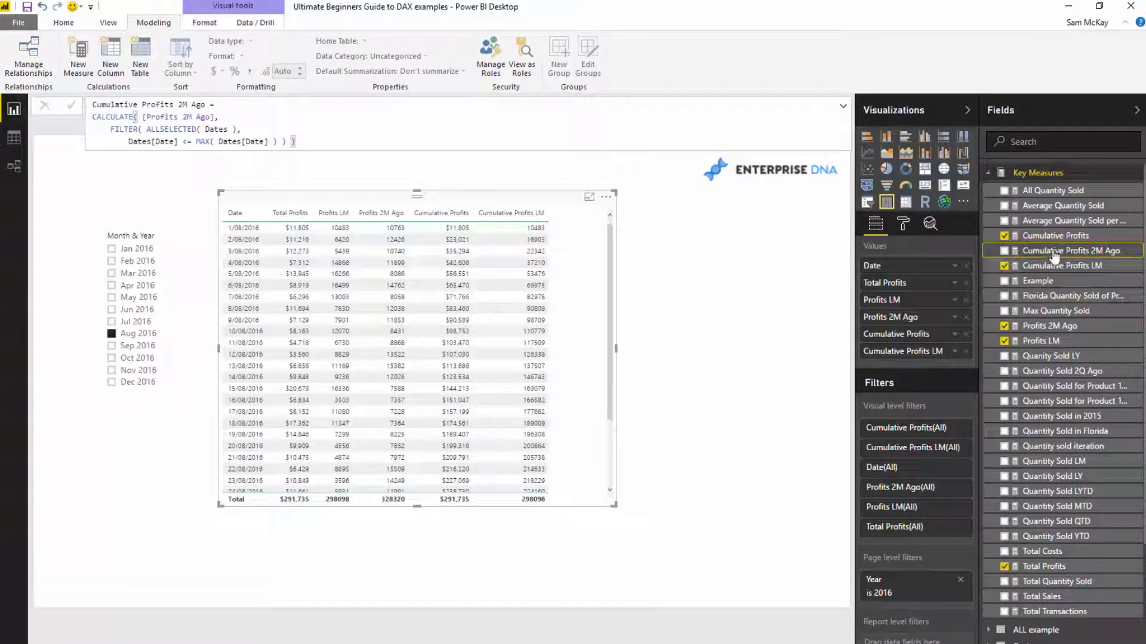
left_click_drag(612, 288, 606, 328)
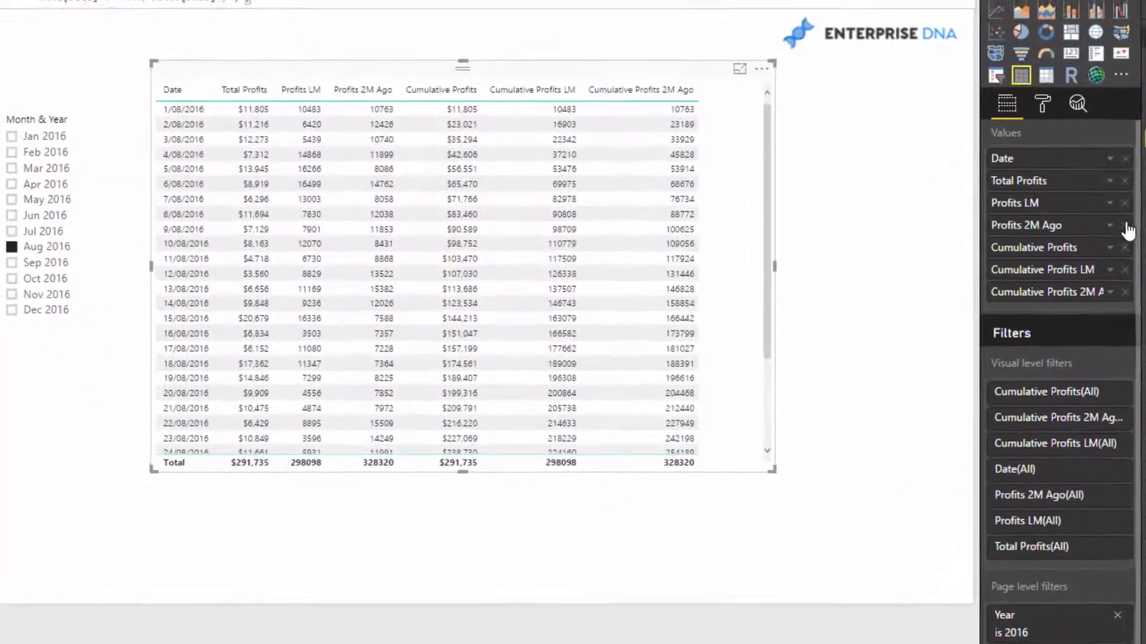
Remove Profits 2M Ago, Profits LM and Total Profits from the table and convert it to an area chart.
left_click(966, 317)
left_click(1130, 201)
left_click(1130, 177)
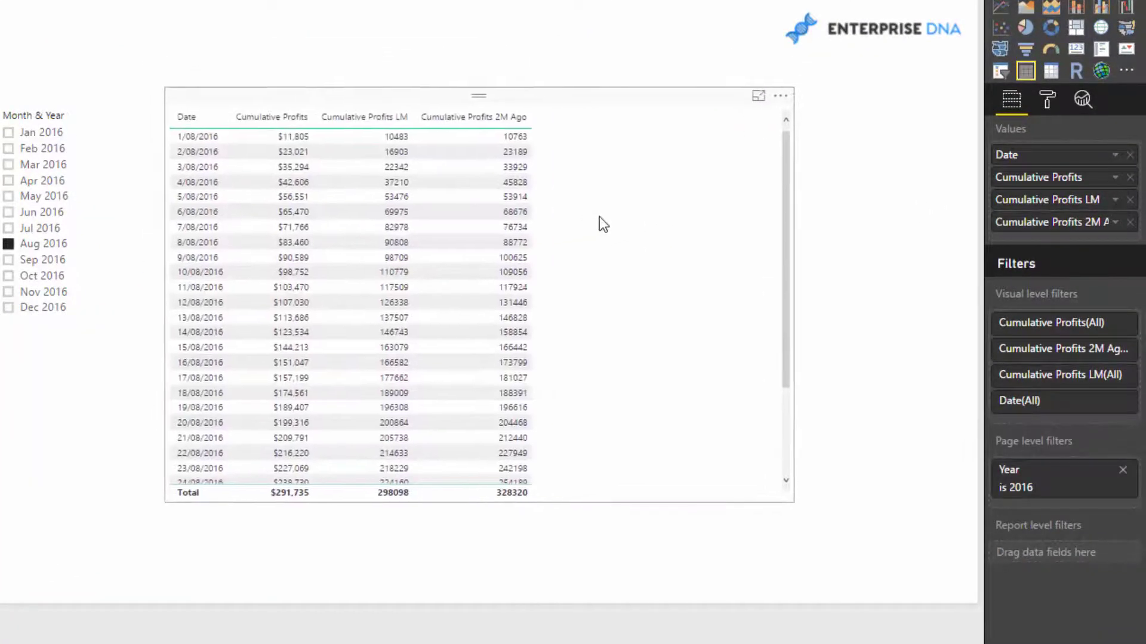
left_click(1026, 7)
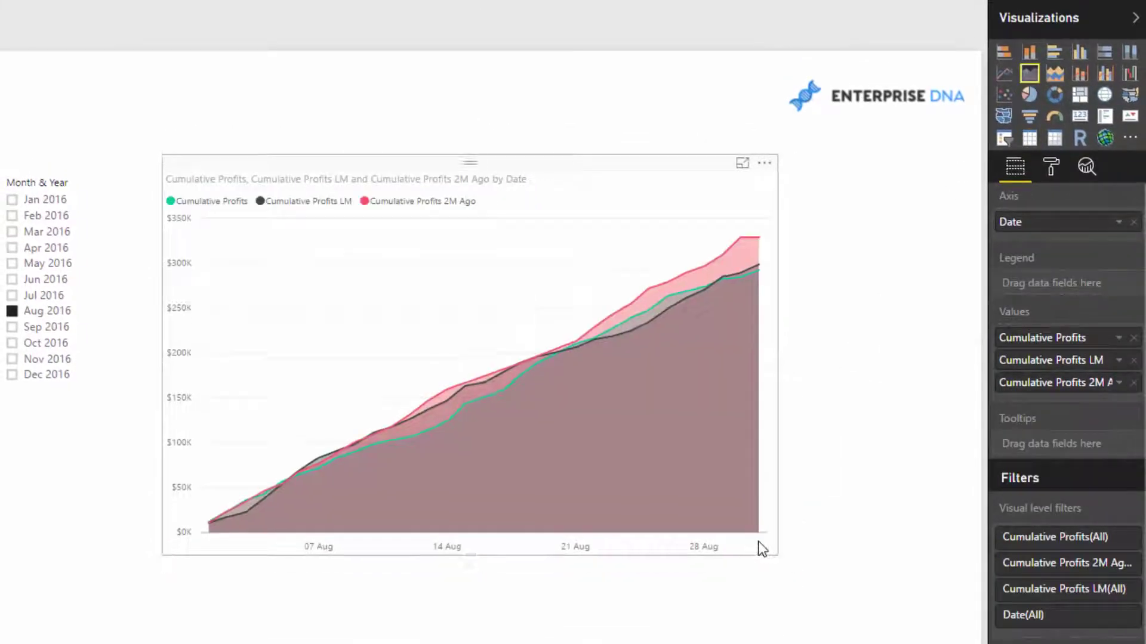
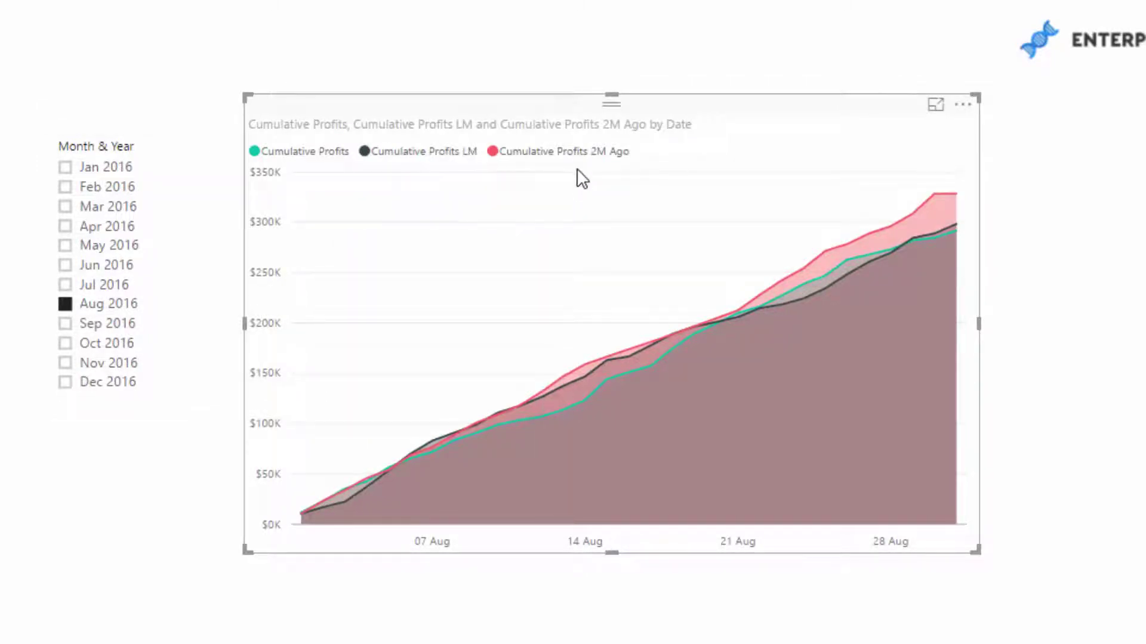
View the chart for each month from Sep to Dec 2016 and back to Oct 2016, and narrow the Month & Year slicer to clear the chart.
left_click(65, 325)
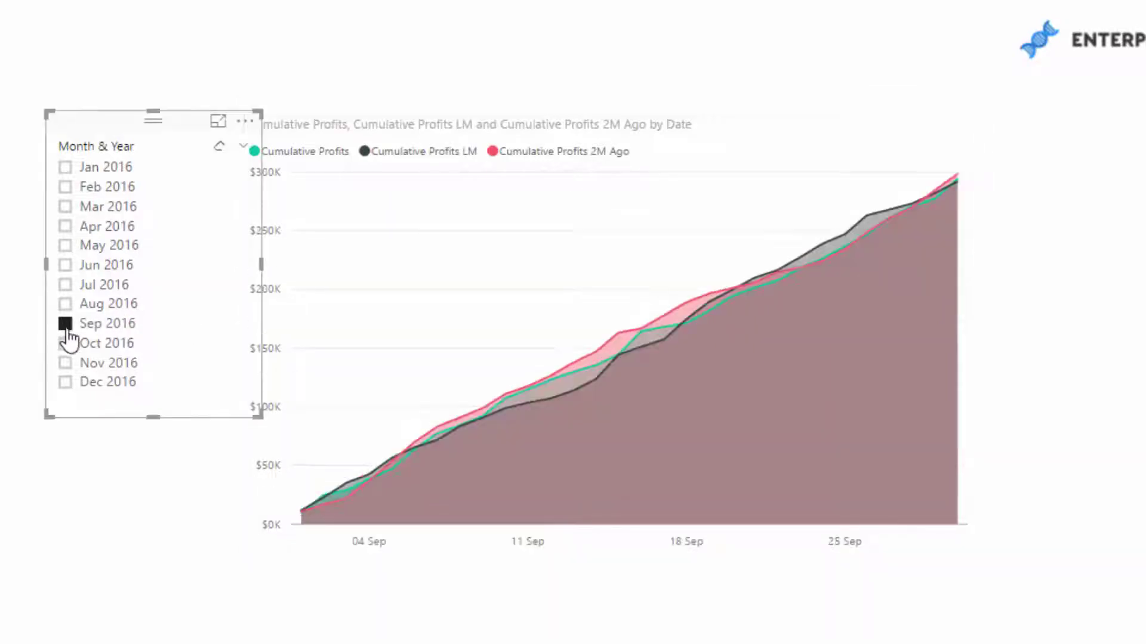
left_click(65, 343)
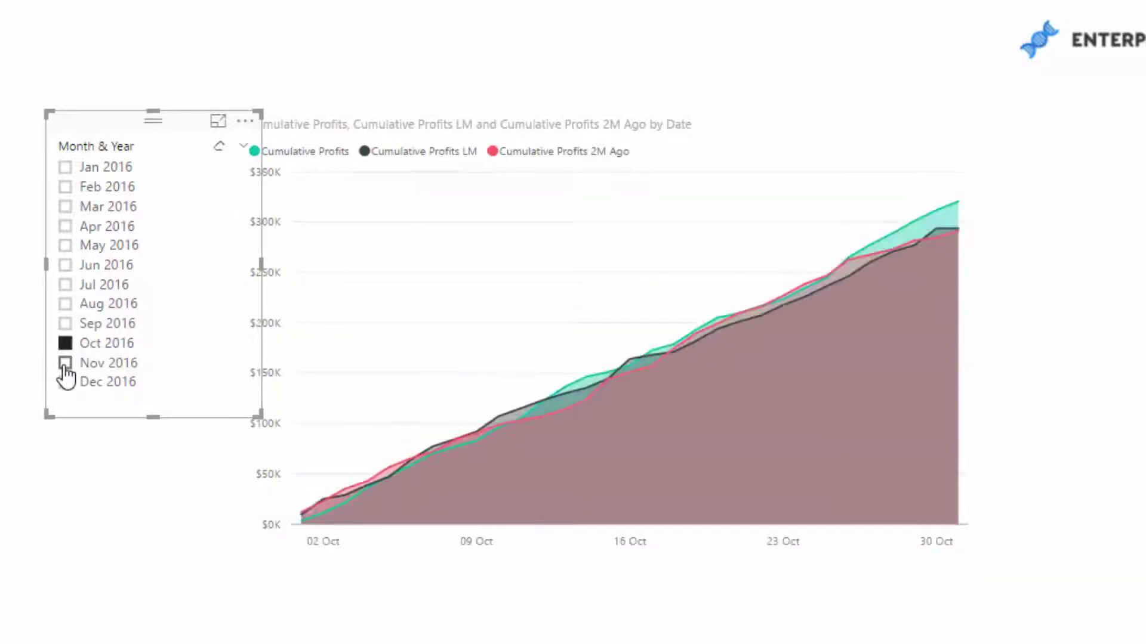
left_click(65, 365)
left_click(65, 381)
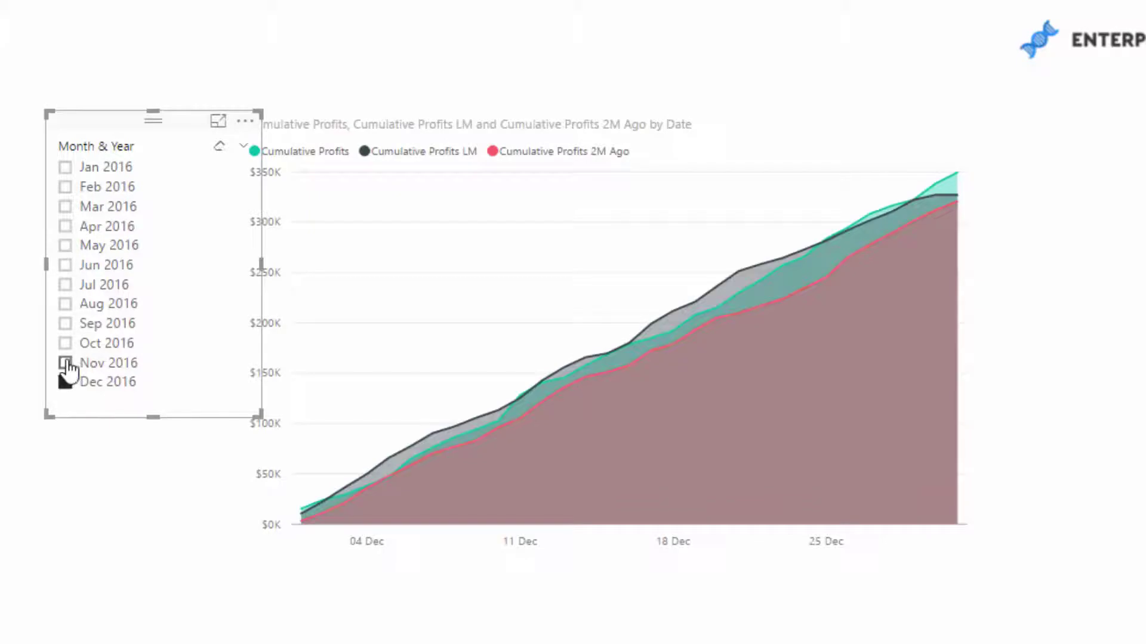
left_click(66, 365)
left_click(65, 344)
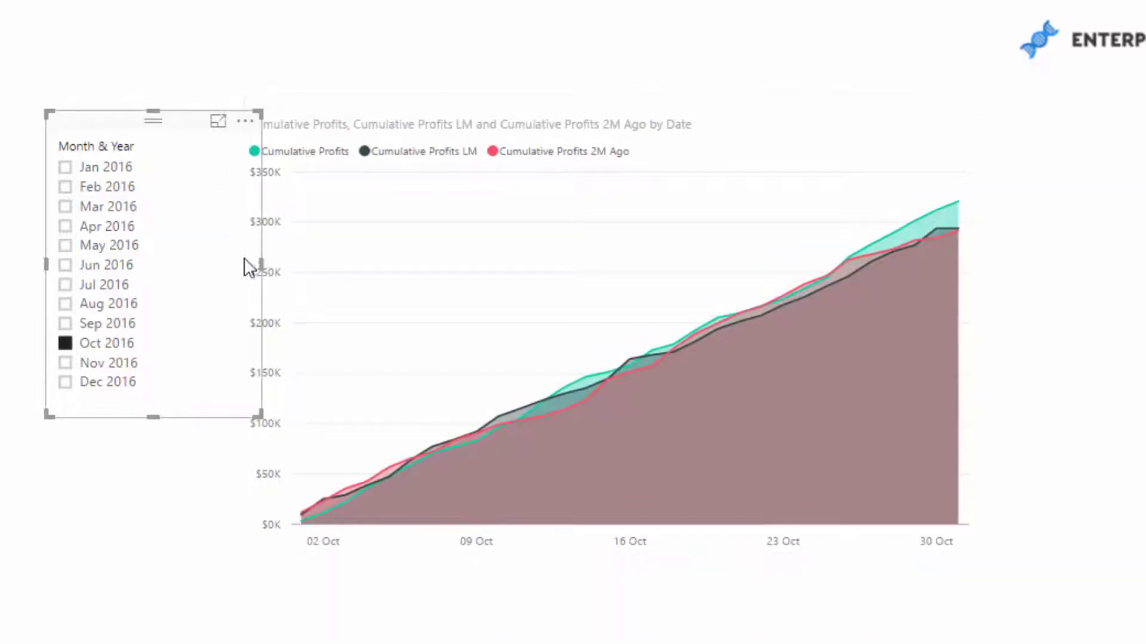
left_click_drag(245, 267, 191, 268)
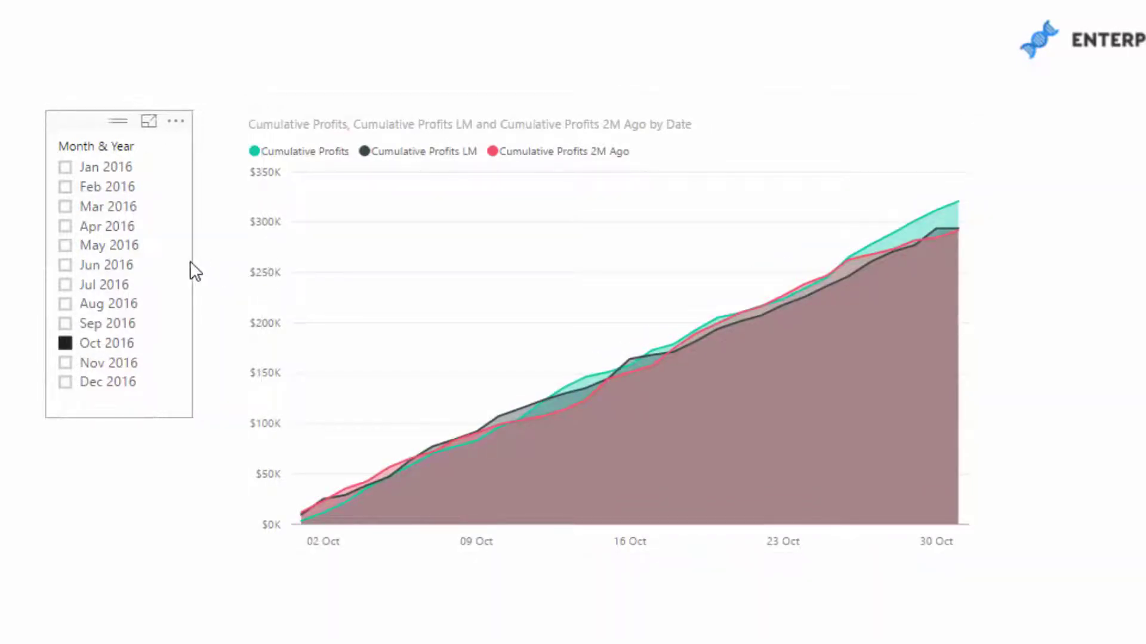
Review the chart month by month from Sep back to May 2016, leave Jul 2016 selected, and move the slicer slightly up and right.
left_click(65, 324)
left_click(65, 304)
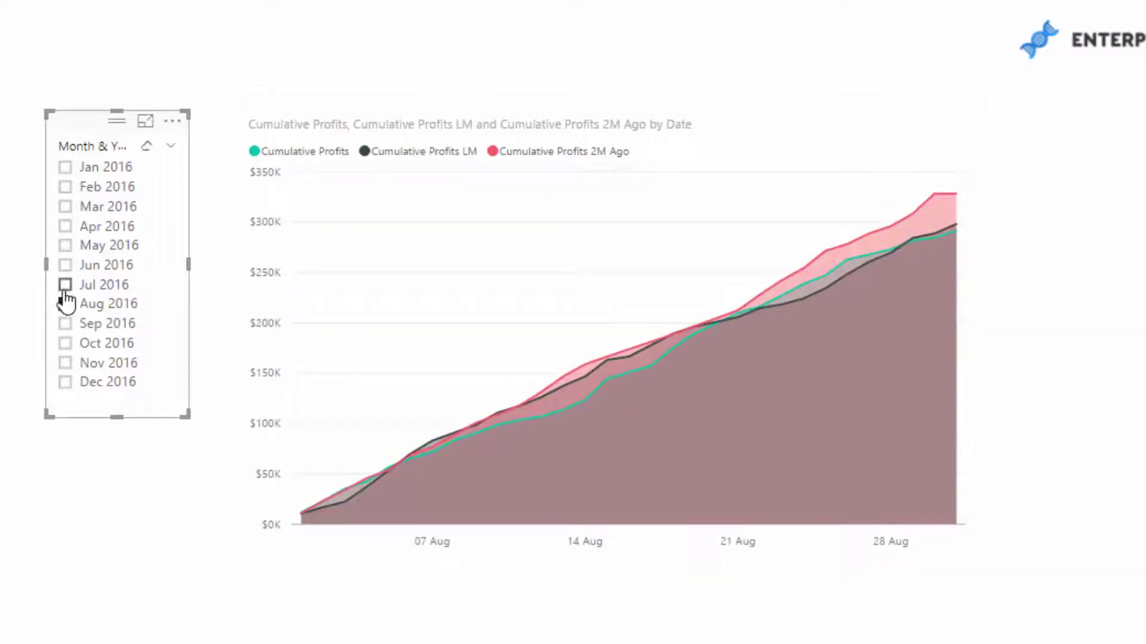
left_click(65, 284)
left_click(65, 264)
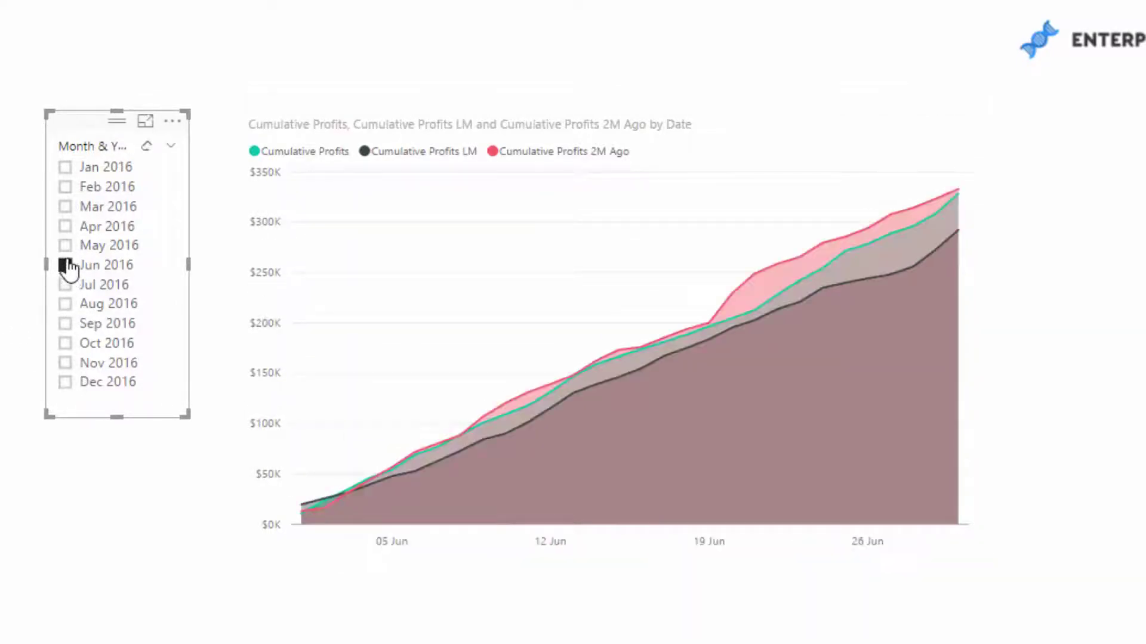
left_click(65, 245)
left_click(65, 265)
left_click(65, 286)
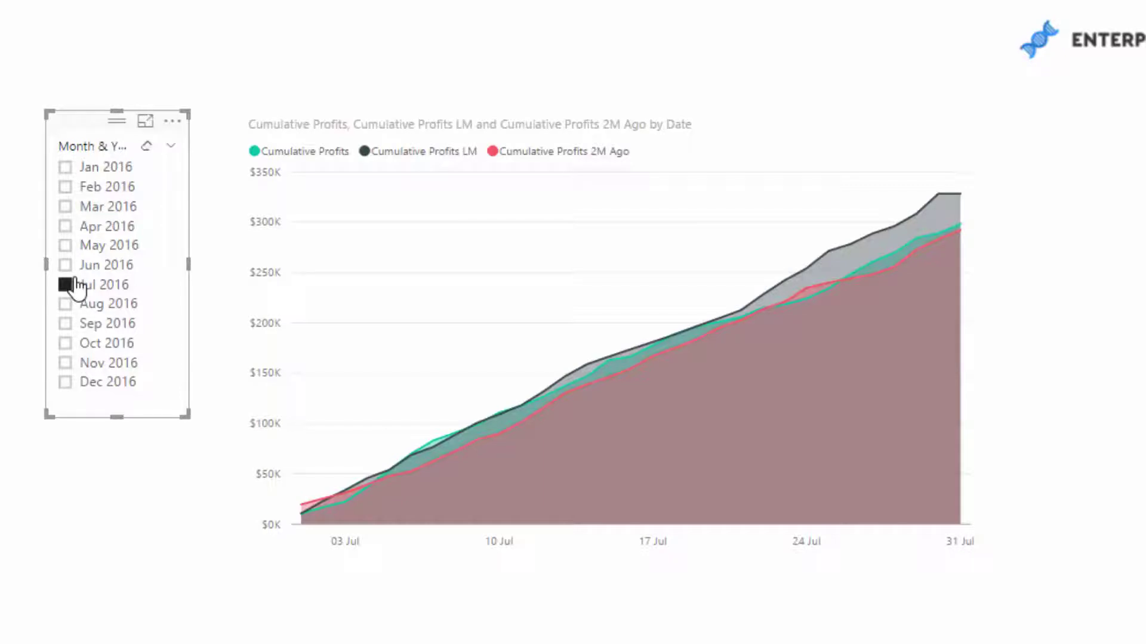
left_click_drag(90, 123, 101, 98)
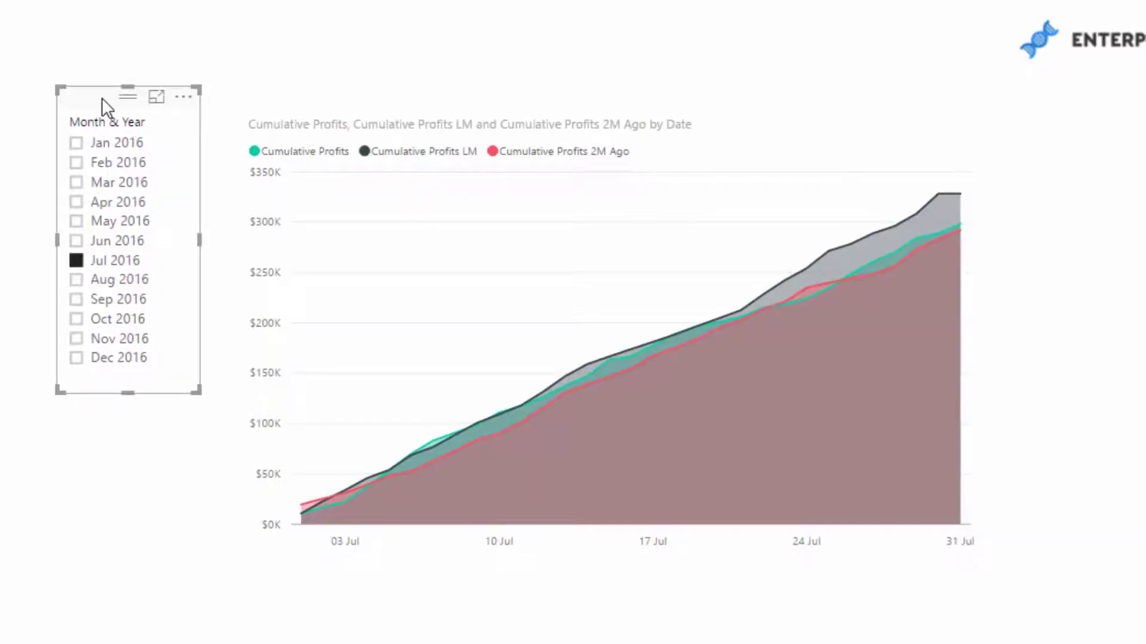